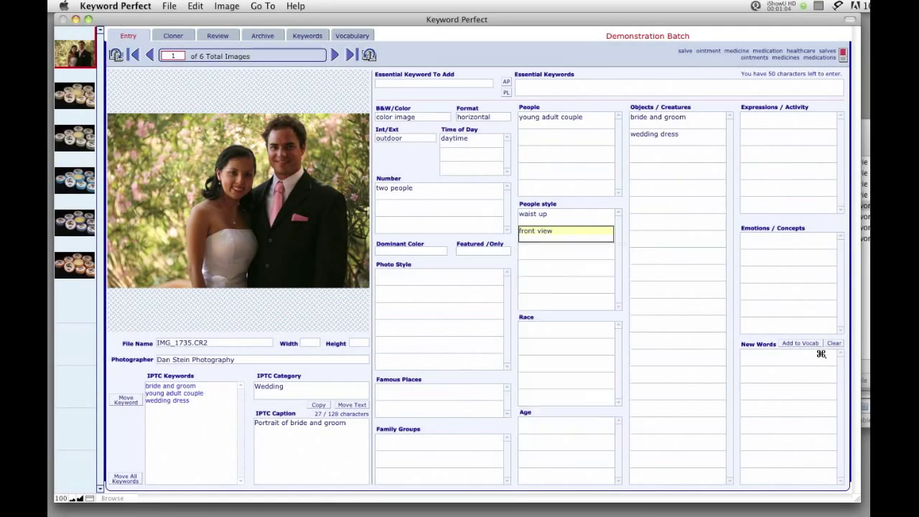
key("Return")
key("Tab")
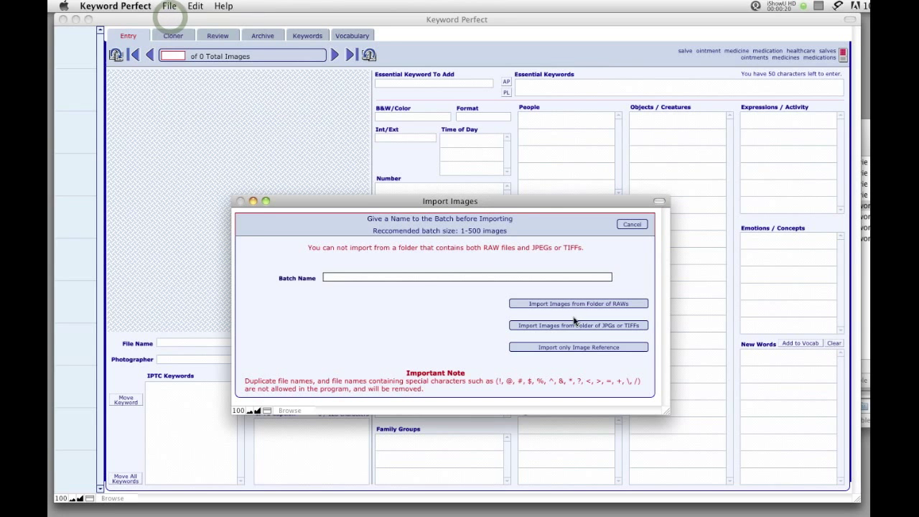
Step: Import the RAW images from the Demo Photos folder as a batch named "Demonstration Batch"
type("Demonstration Bat")
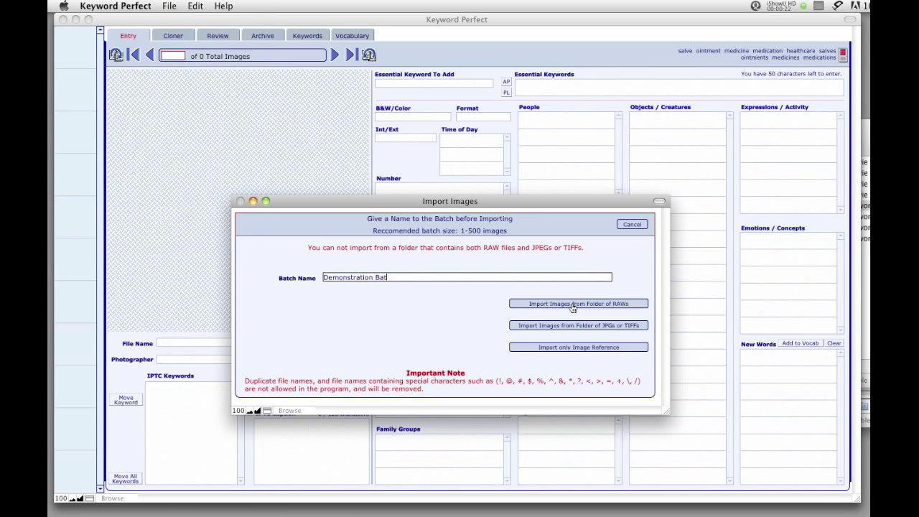
type("ch")
left_click(572, 303)
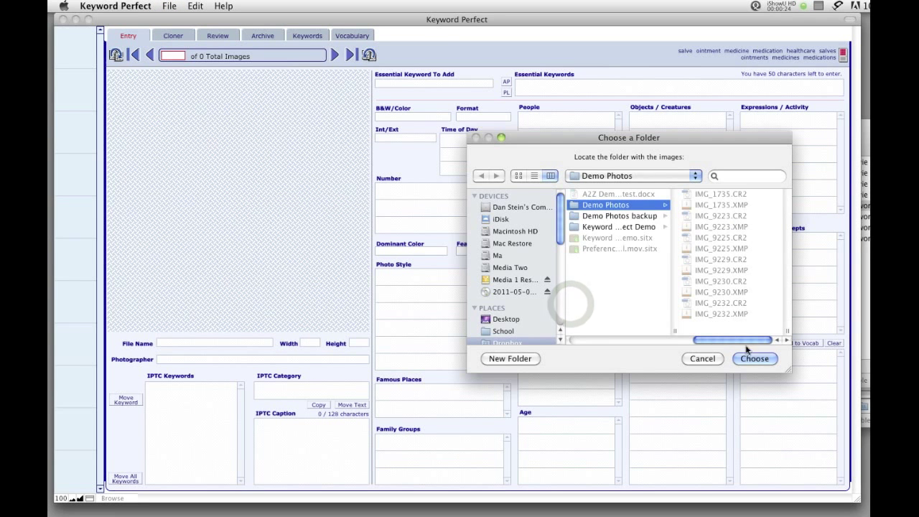
left_click(752, 358)
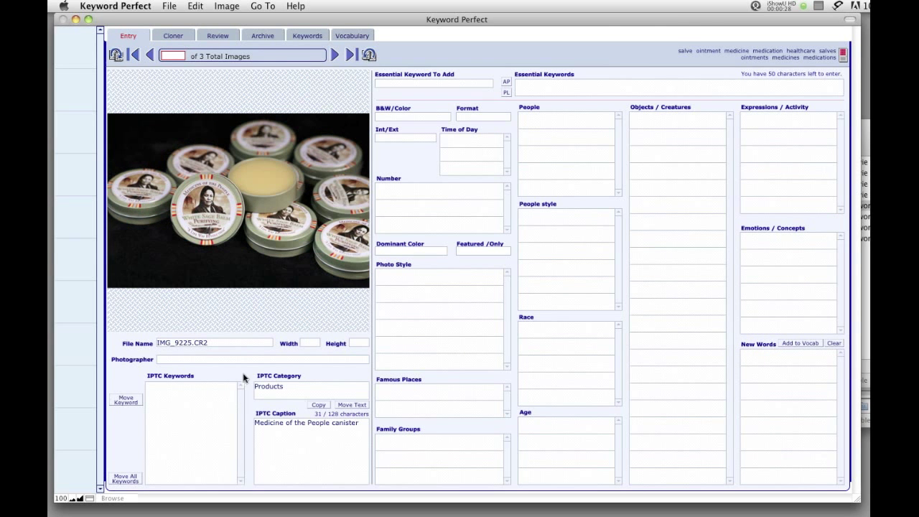
Step: Move all IPTC keywords into the wedding photo's keyword fields and check the associated words of "wedding dress" and "young adult couple"
left_click(125, 478)
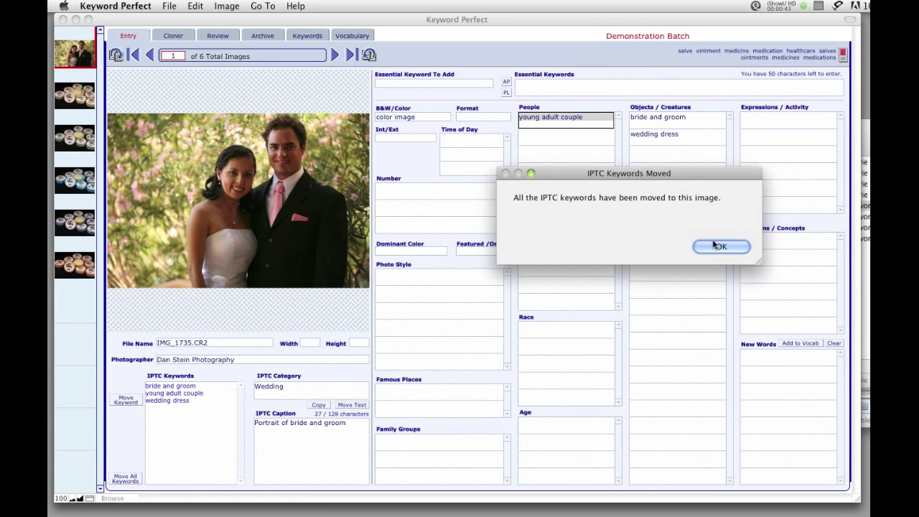
left_click(714, 245)
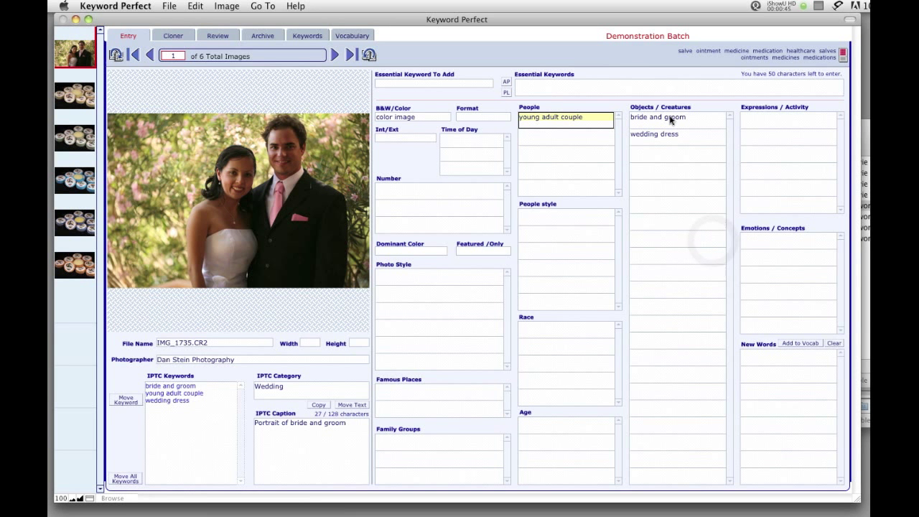
mouse_move(670, 120)
mouse_move(665, 137)
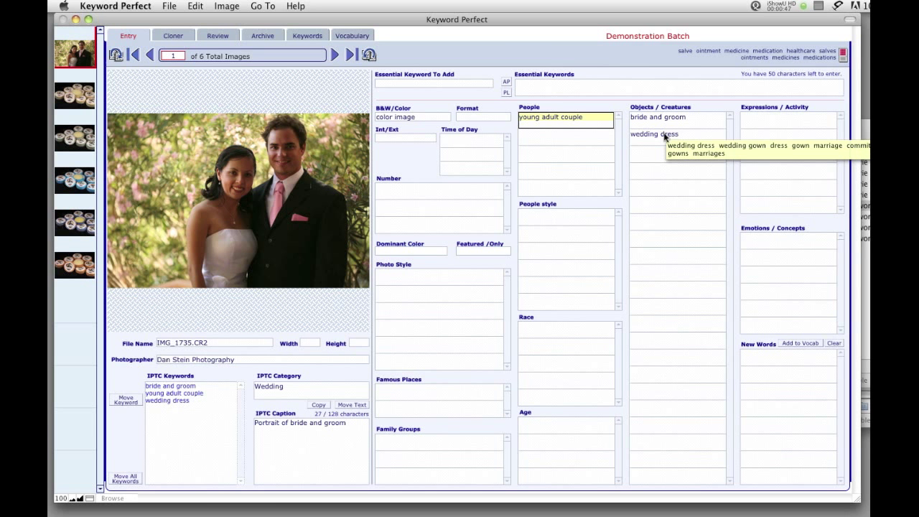
mouse_move(592, 129)
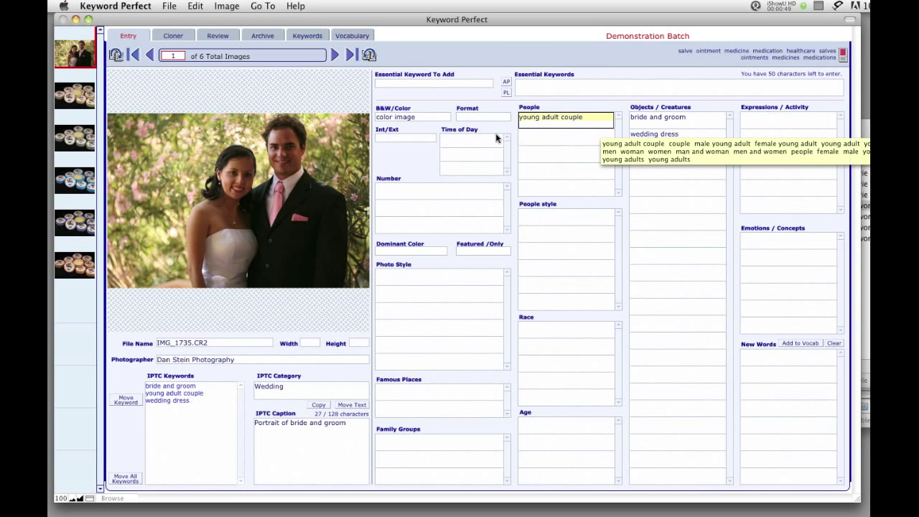
Step: Set the wedding photo's format to horizontal and its interior/exterior keyword to outdoor
left_click(421, 138)
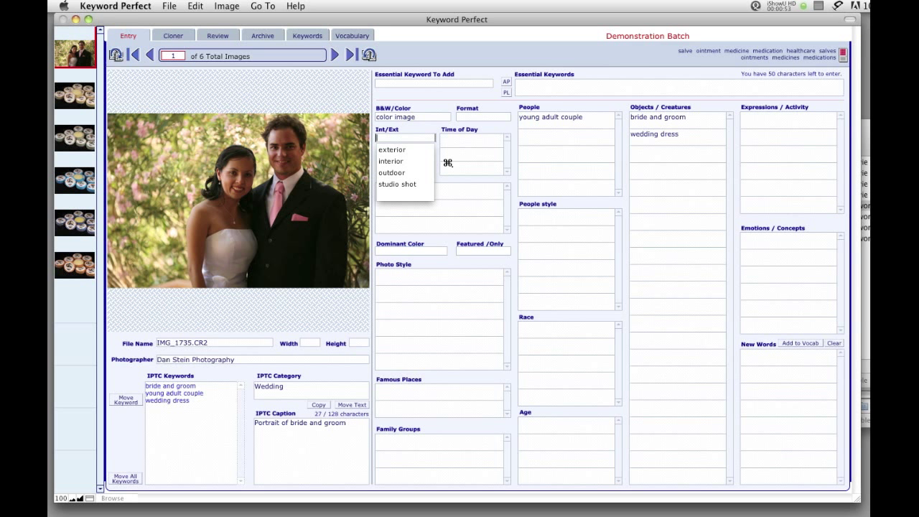
key("Tab")
type("h")
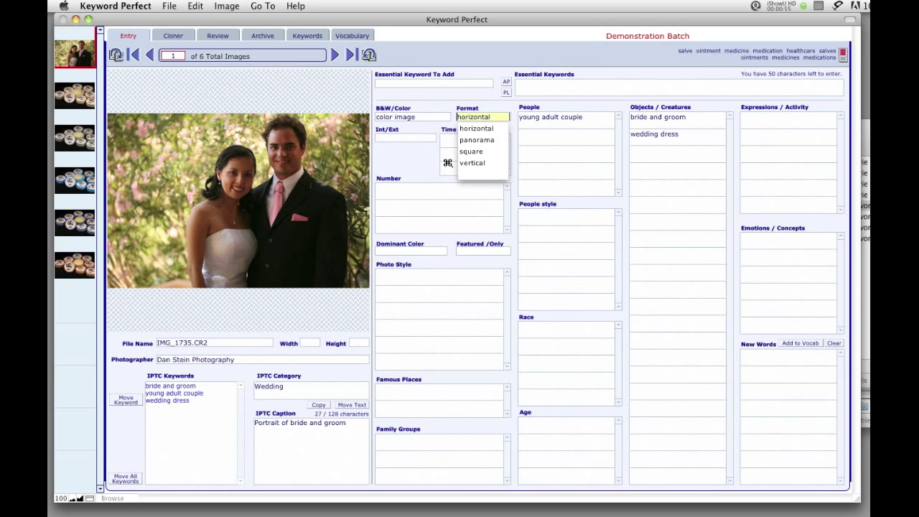
key("shift+Tab")
type("o")
Step: Set the wedding photo's time of day to daytime and its number keyword to two people
left_click(447, 165)
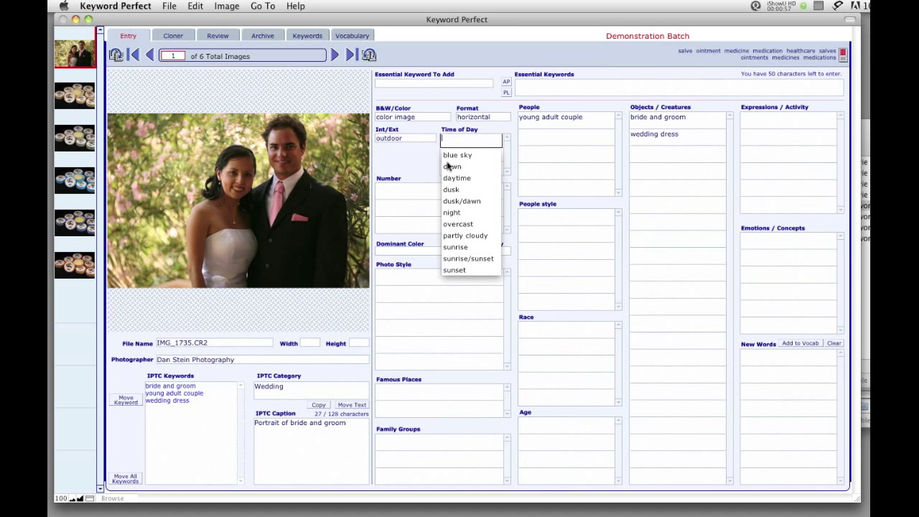
type("daytime")
key("Tab")
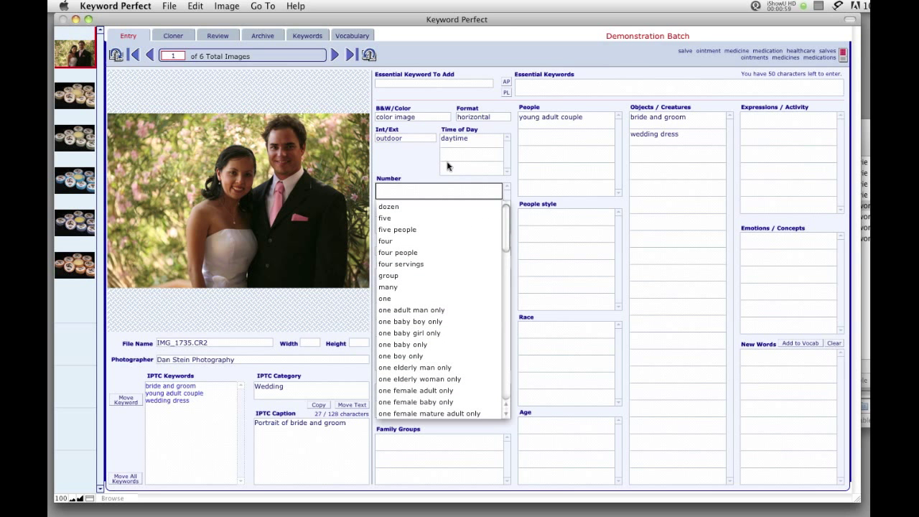
type("two people")
key("Tab")
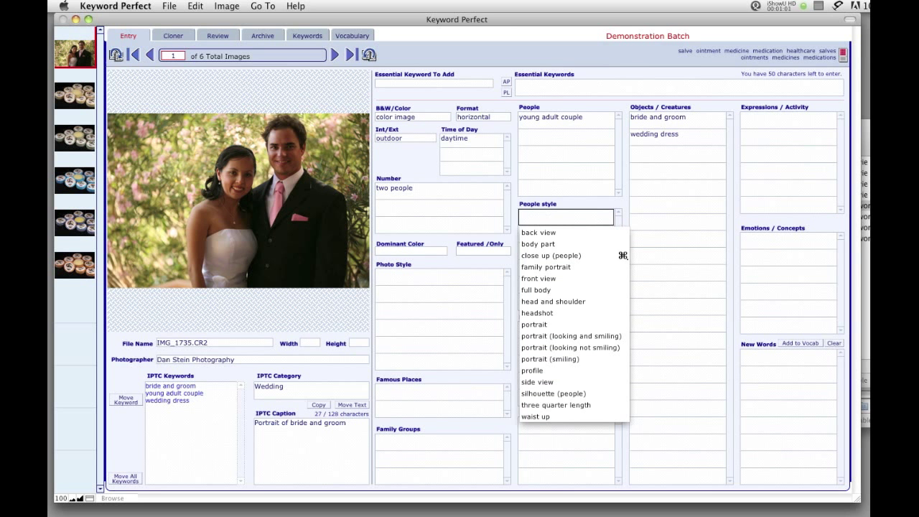
Step: Add the people style keywords "waist up", "front view" and "portrait (looking and smiling)" to the wedding photo
type("w")
key("Tab")
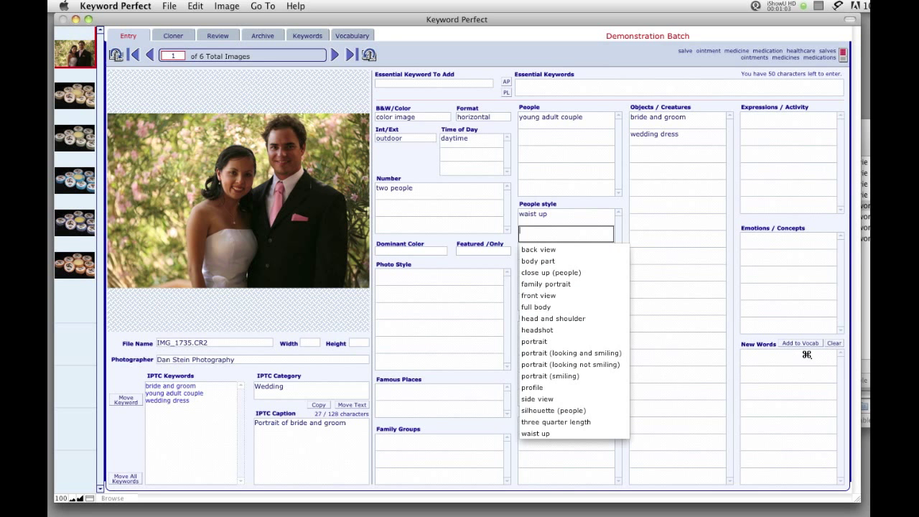
type("front view")
key("Tab")
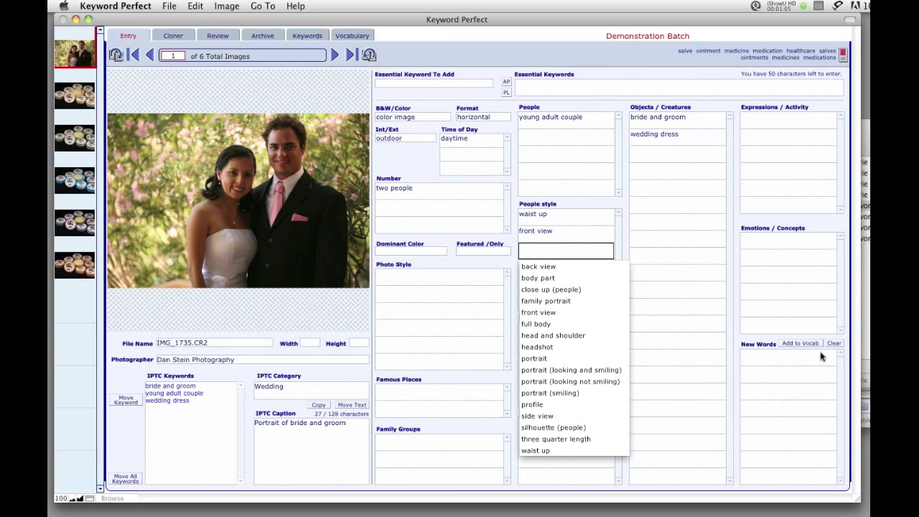
type("portrait (looking and smiling")
key("Tab")
Step: Add the race keywords Hispanic, Caucasian and multiracial couple to the wedding photo
type("h")
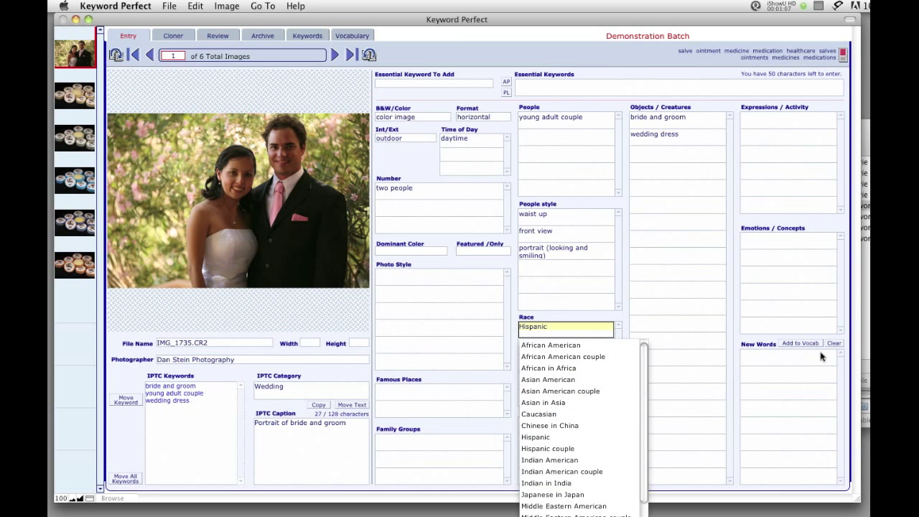
key("Tab")
type("c")
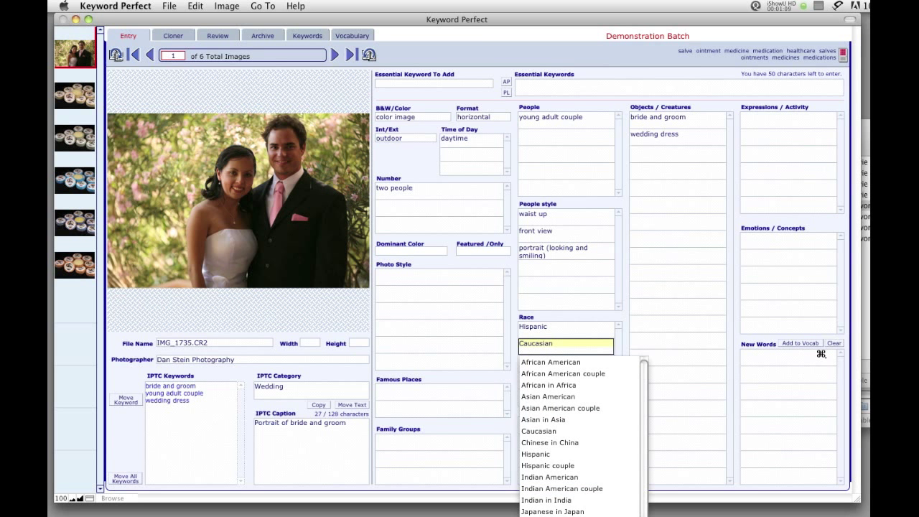
key("Tab")
type("m")
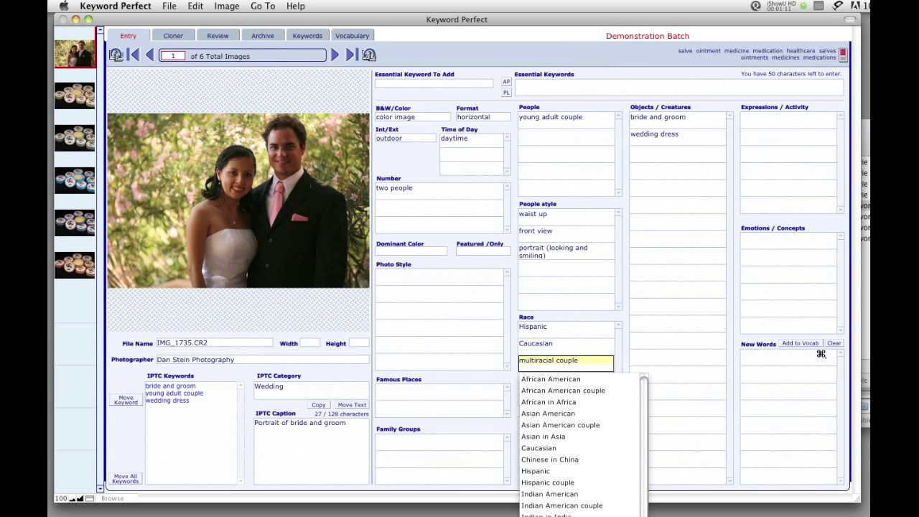
Step: Set the age keyword of the wedding photo to 20-25 years
key("Tab")
type("2")
key("Tab")
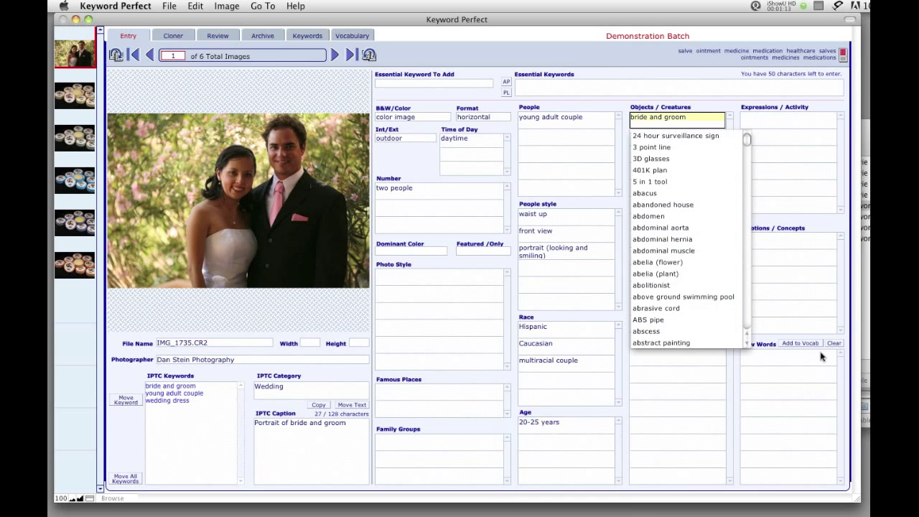
Step: Add "suit" and "dessert willow" to the wedding photo's Objects / Creatures keywords
key("Tab")
key("Tab")
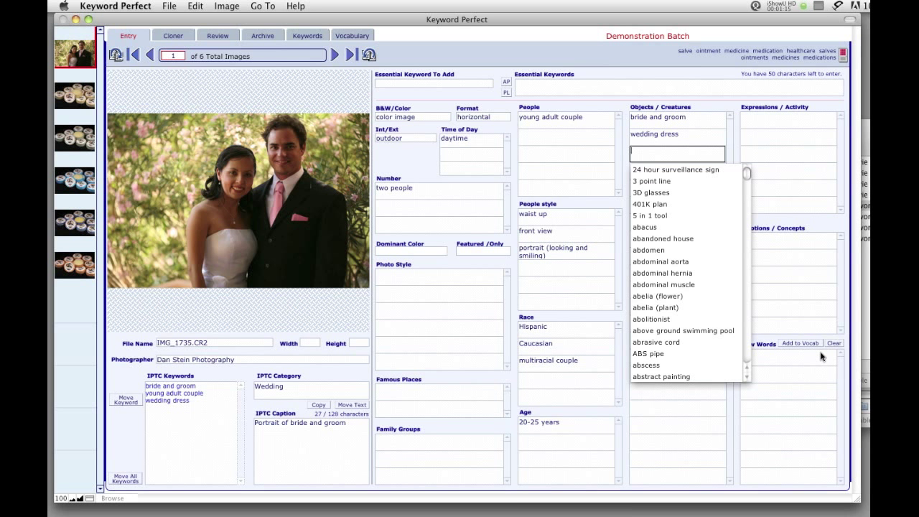
type("suit")
key("Tab")
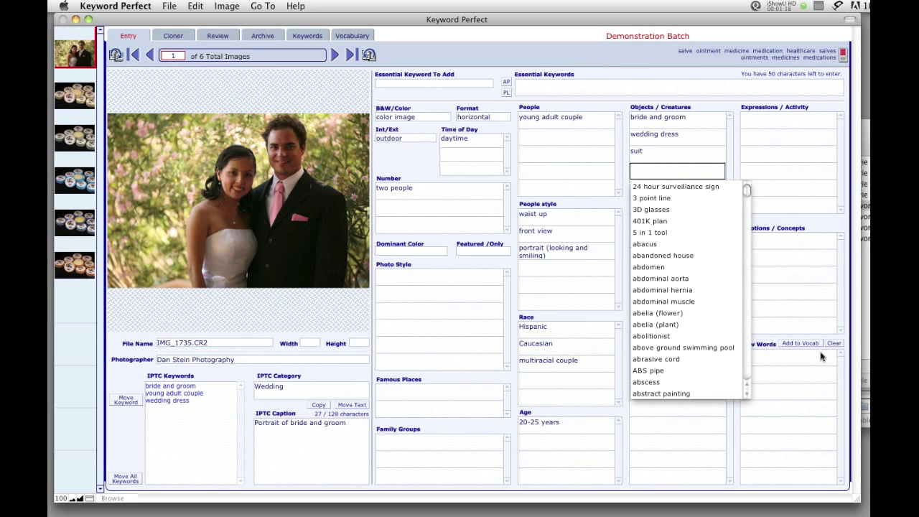
type("d")
key("Tab")
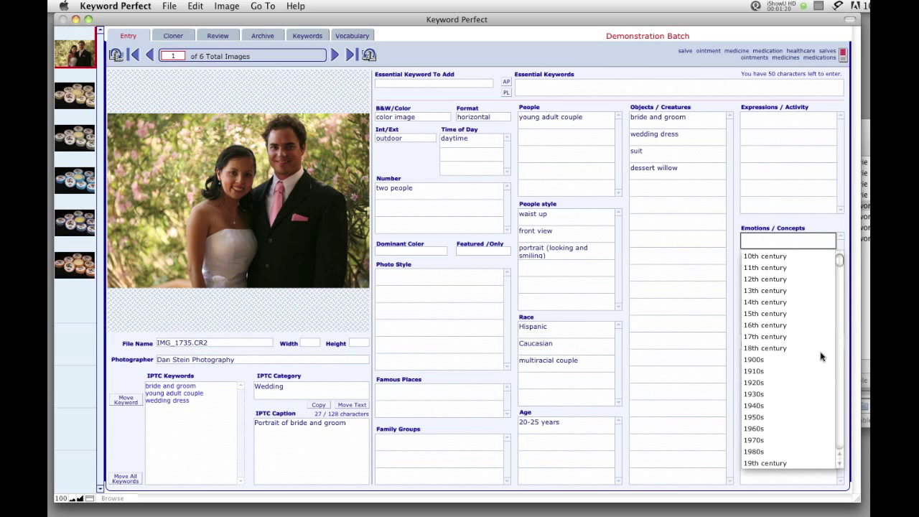
Step: Add "romantic" to the photo's Emotions / Concepts keywords and add the new word "Tucson" to the vocabulary
key("Return")
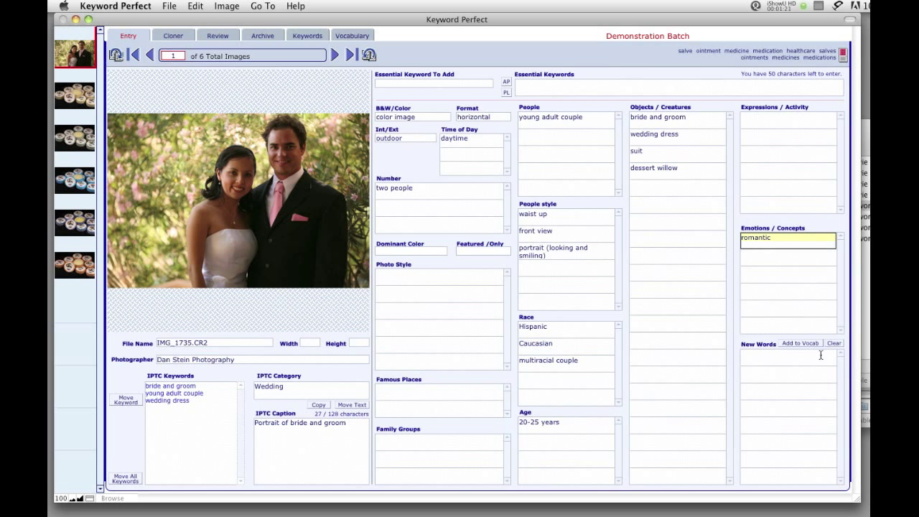
left_click(807, 351)
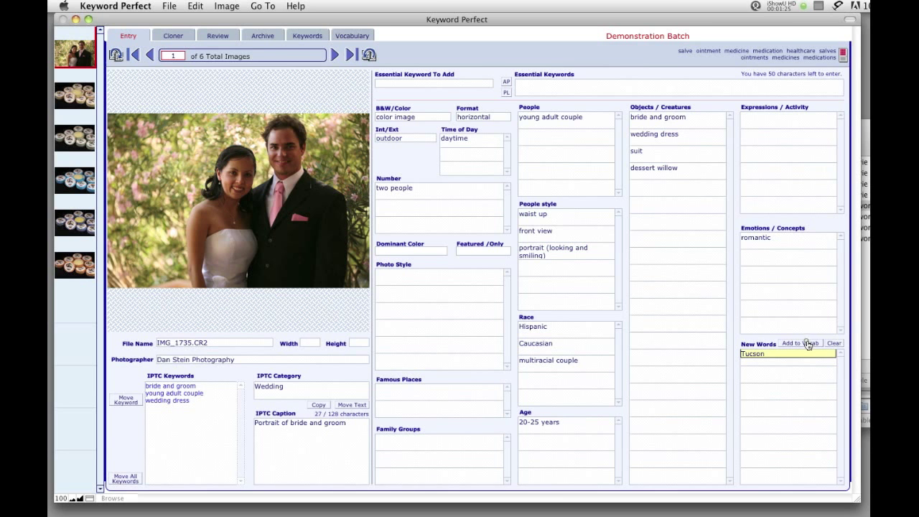
left_click(808, 345)
Step: Add the keywords of the existing Arizona generator to the Tucson generator
left_click(225, 5)
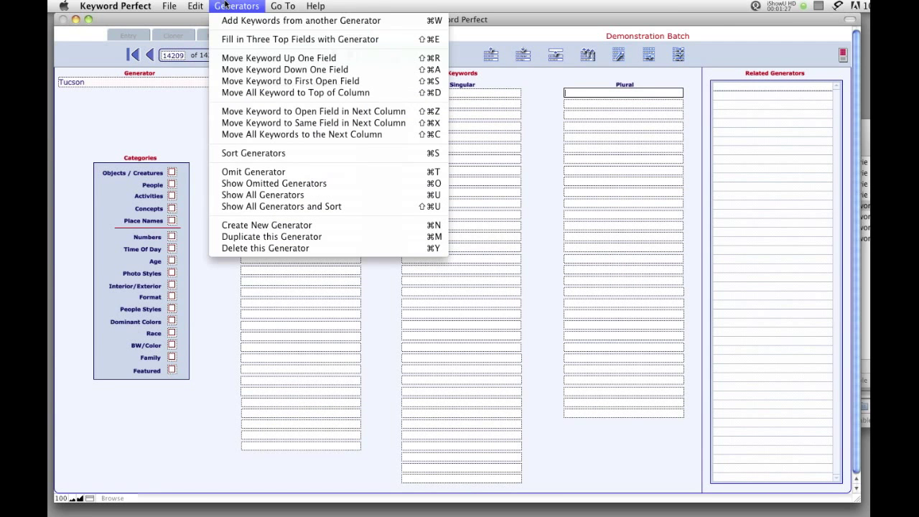
left_click(301, 20)
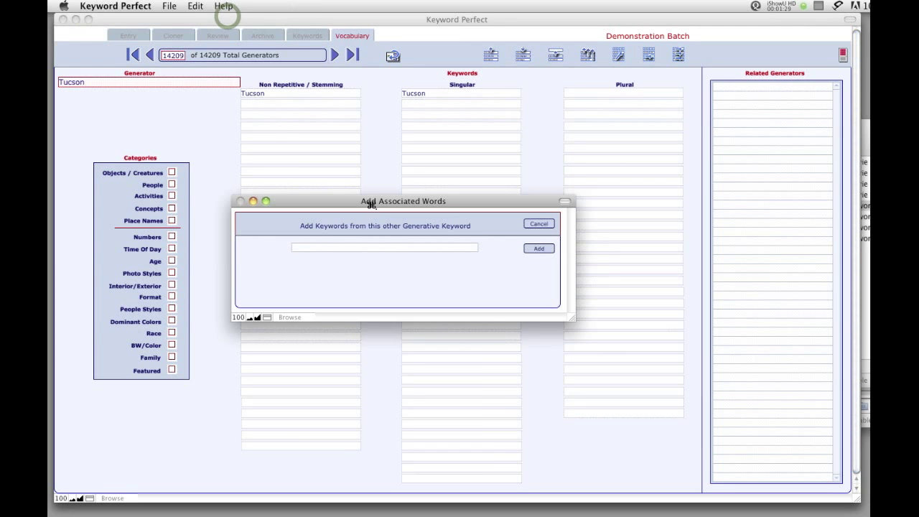
type("Arizona")
left_click(538, 248)
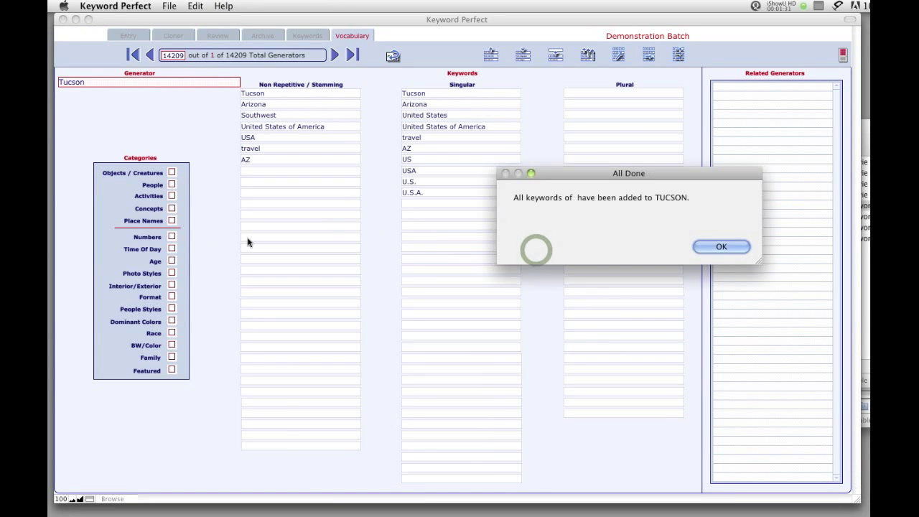
left_click(710, 246)
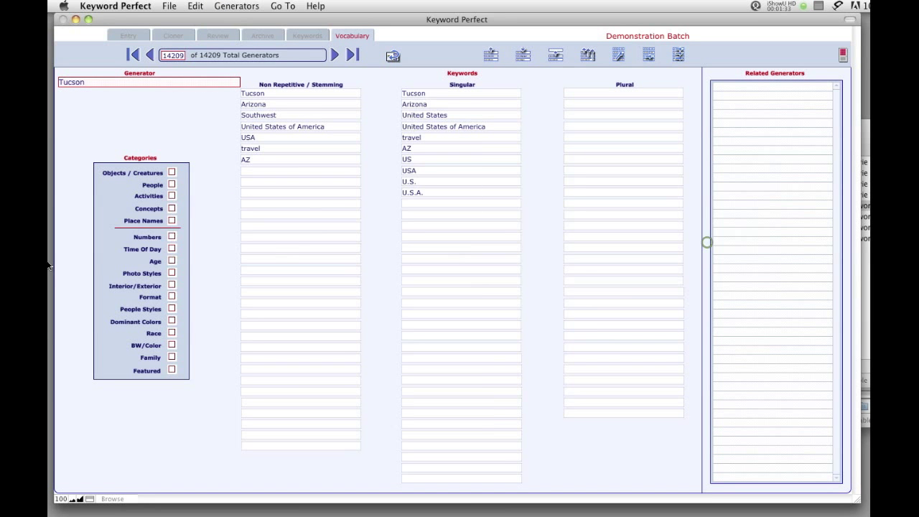
Step: Categorize Tucson under Place Names, return to the photo's keyword entry and check the word's associated keywords
left_click(172, 220)
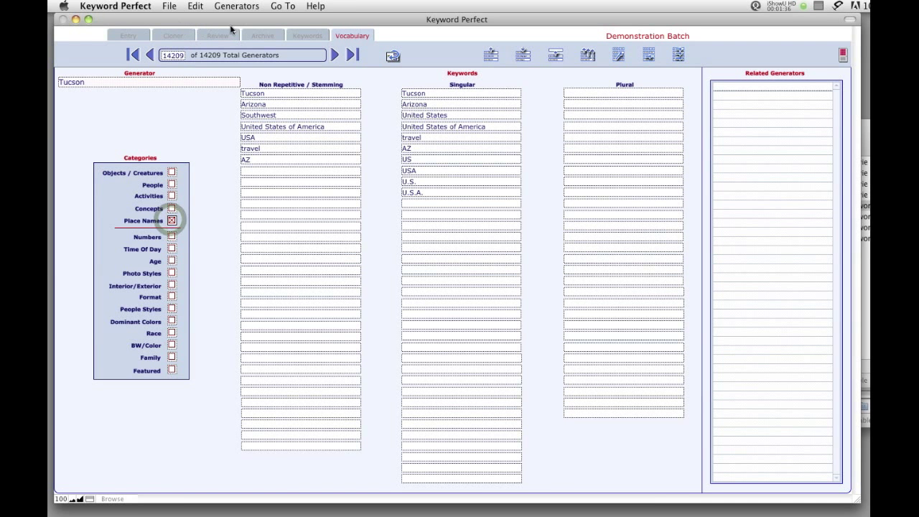
left_click(392, 57)
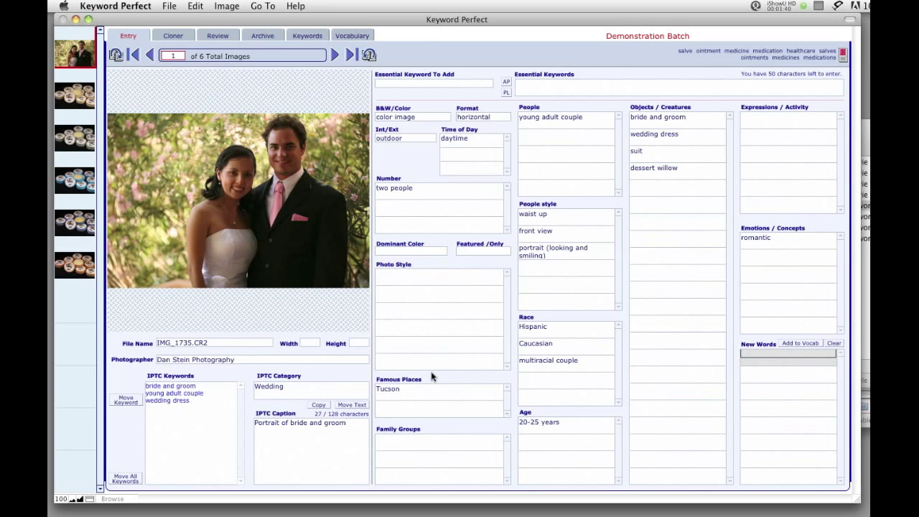
mouse_move(381, 390)
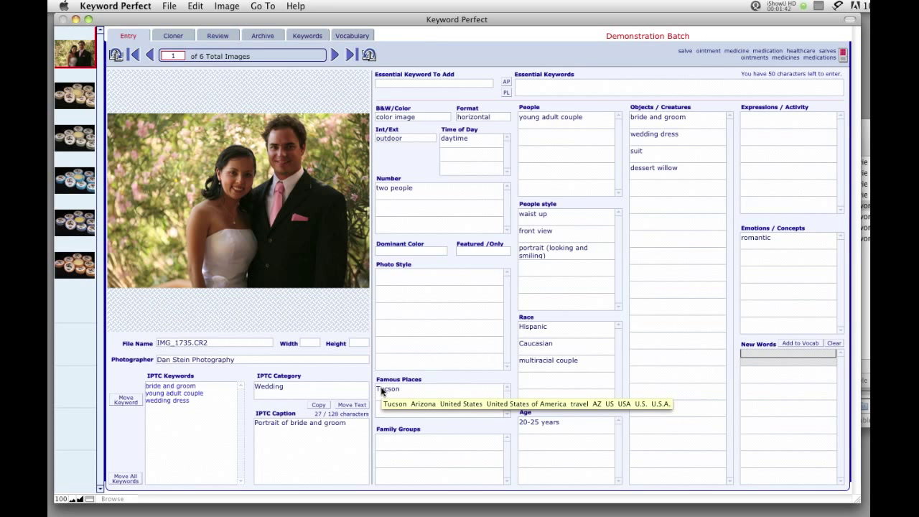
Step: Enable freestyle keywording in the general preferences
left_click(168, 5)
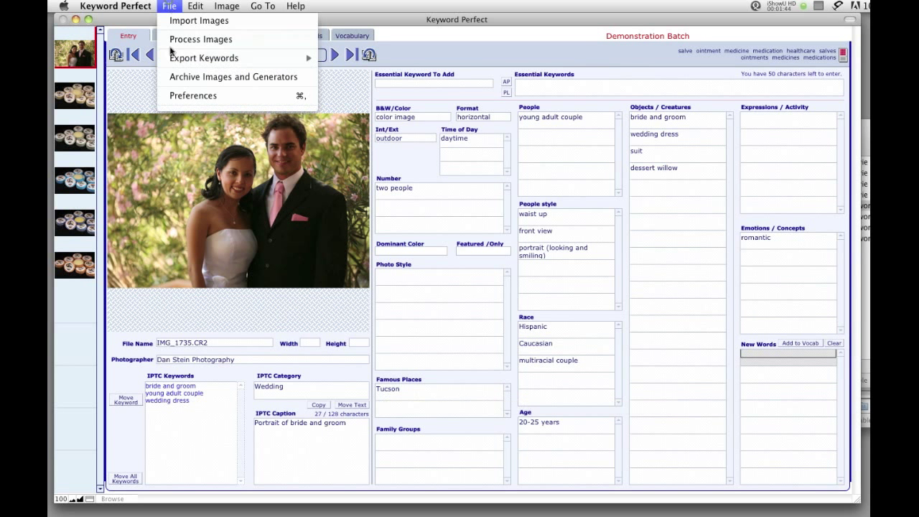
left_click(174, 96)
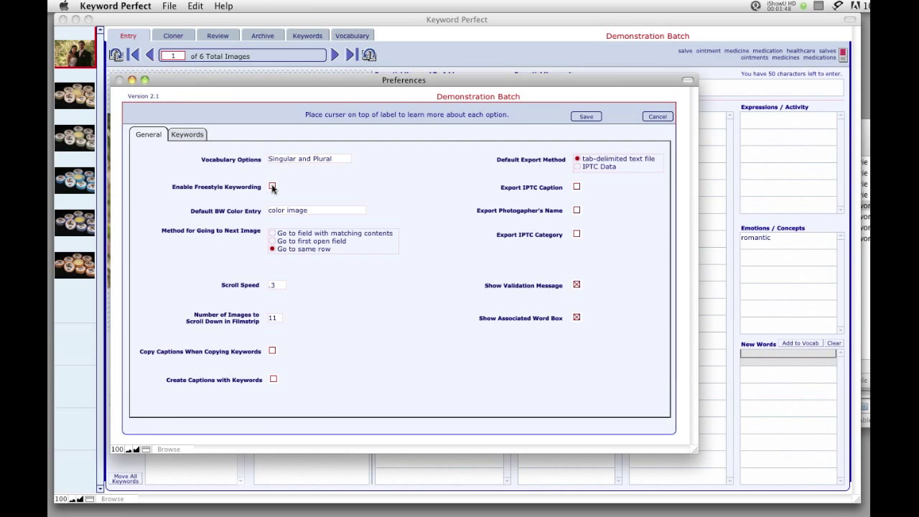
left_click(272, 187)
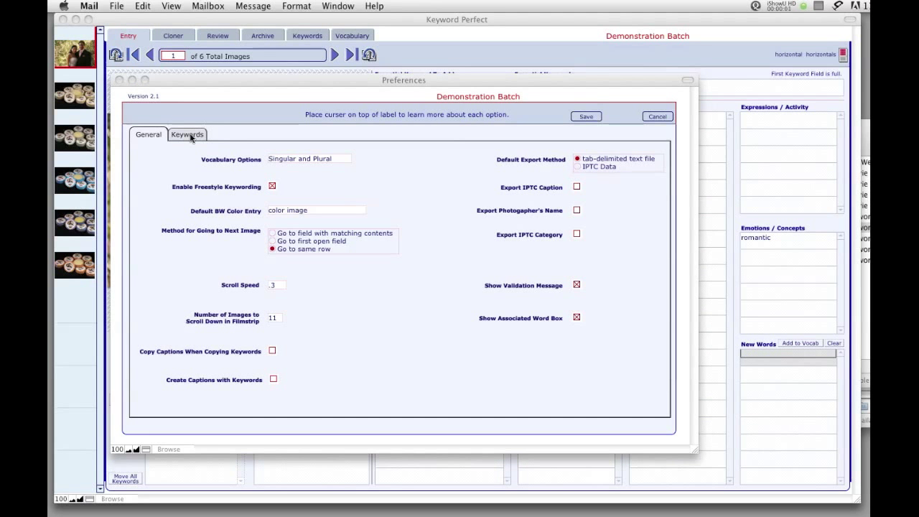
Step: Turn on Getty-compliant essential keywords and Alamy-compliant keywords in the keyword preferences and save them
left_click(190, 137)
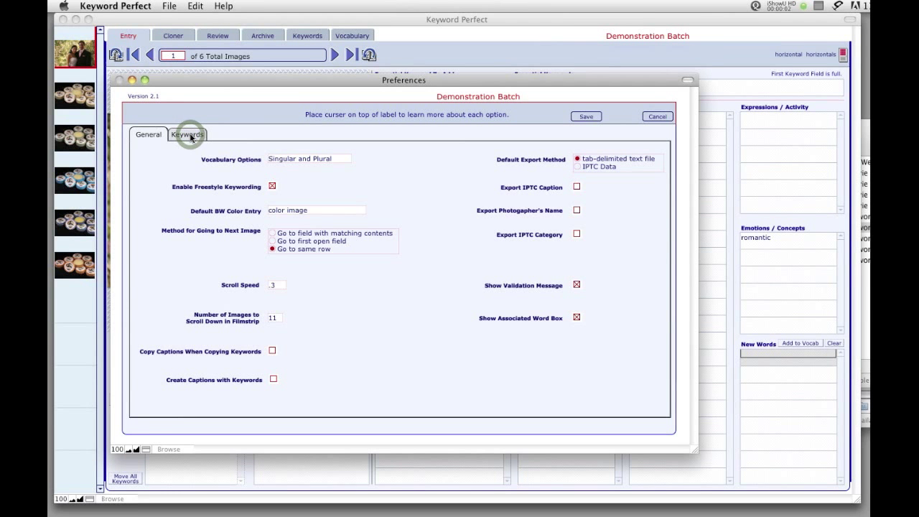
left_click(190, 136)
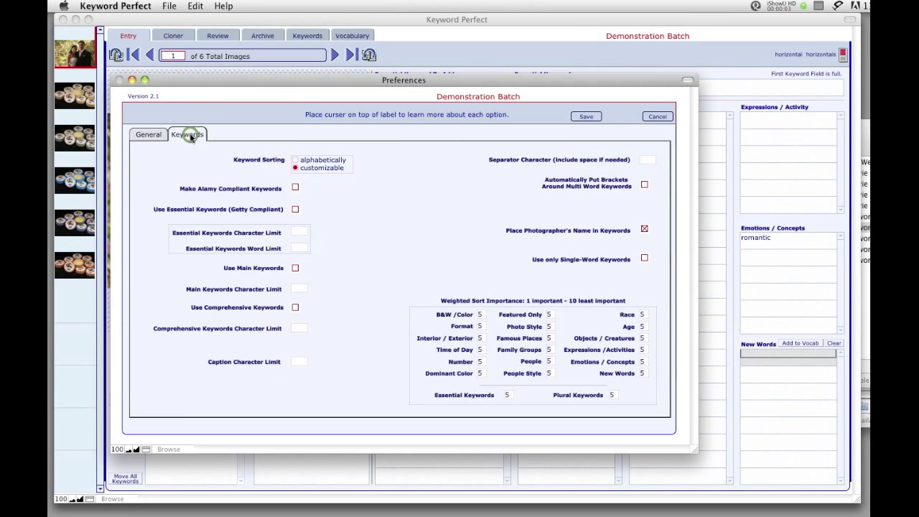
left_click(294, 209)
left_click(294, 188)
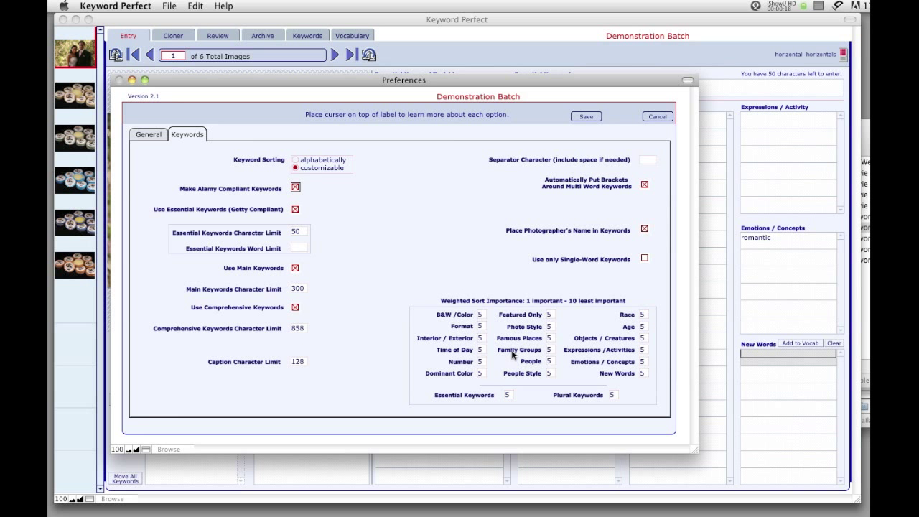
left_click(586, 117)
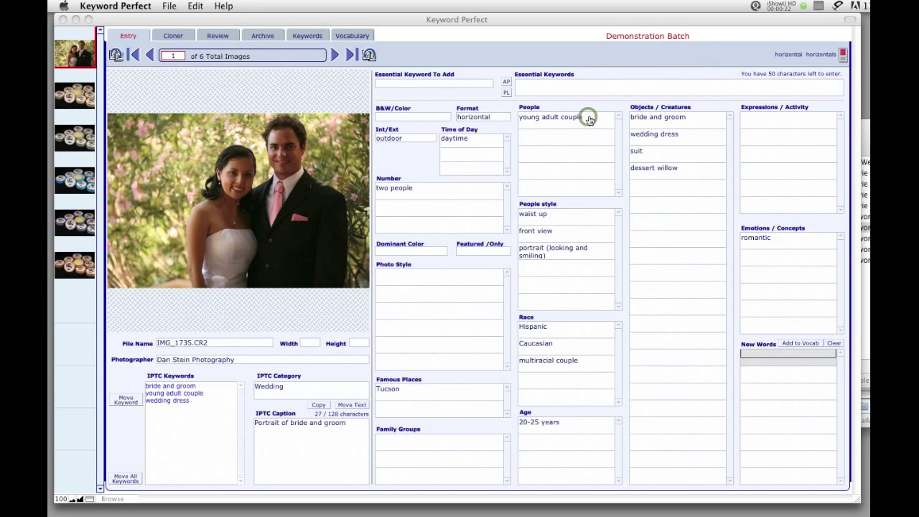
Step: Go to the second image, IMG_9223.CR2, and add "salve", "Medicine of the People" and "Navajo" as essential keywords
key("super+Down")
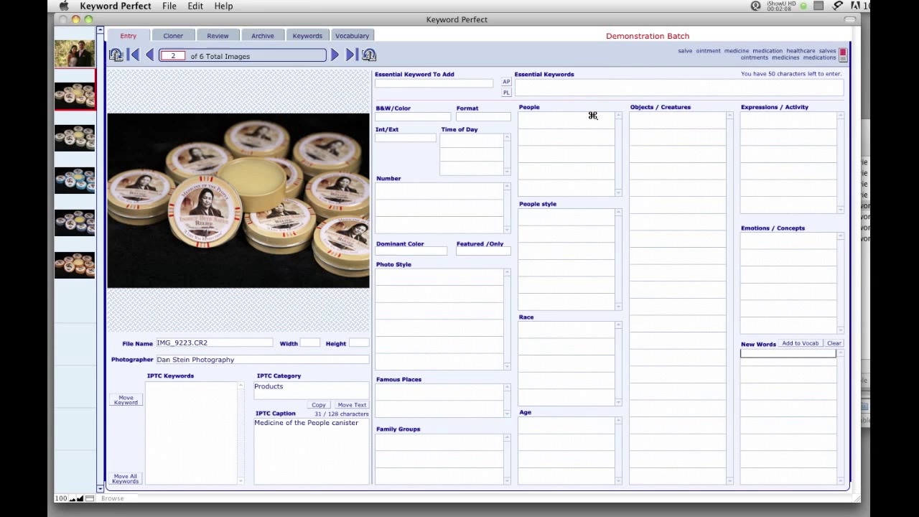
key("Tab")
type("salve")
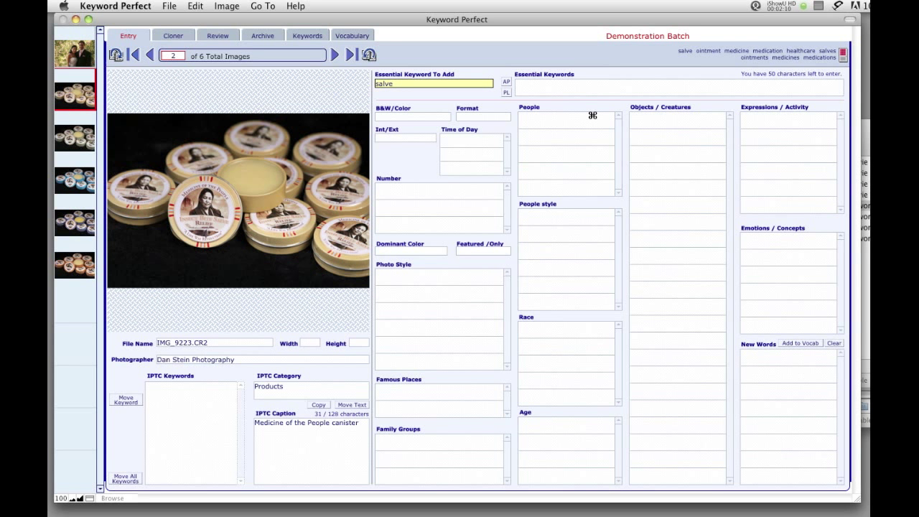
key("Return")
key("Return")
type("Navajo")
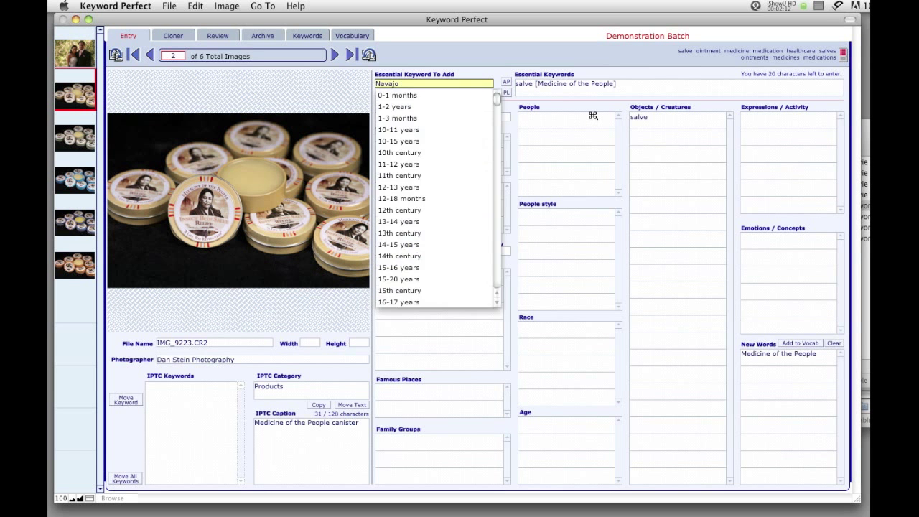
key("Return")
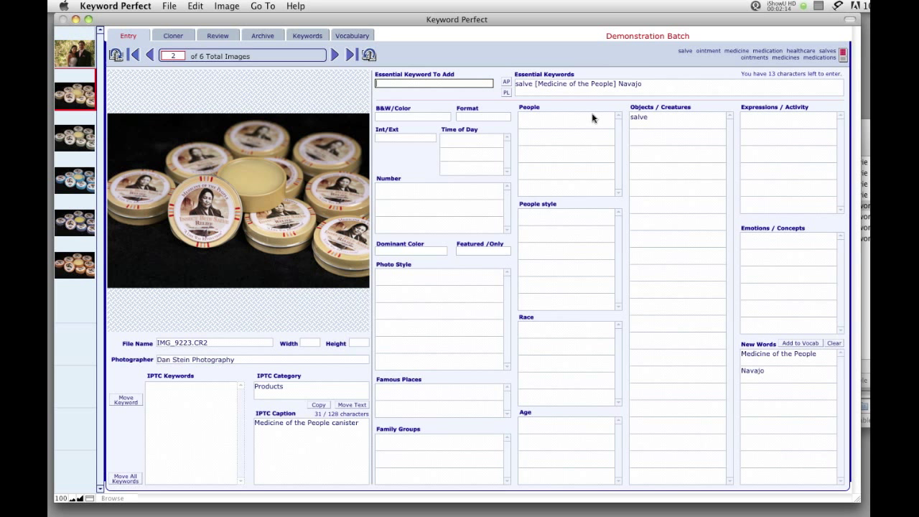
Step: Describe the canister image as "studio shot" and "only", with photo styles "close up (objects)" and "dropout"
key("Escape")
key("Tab")
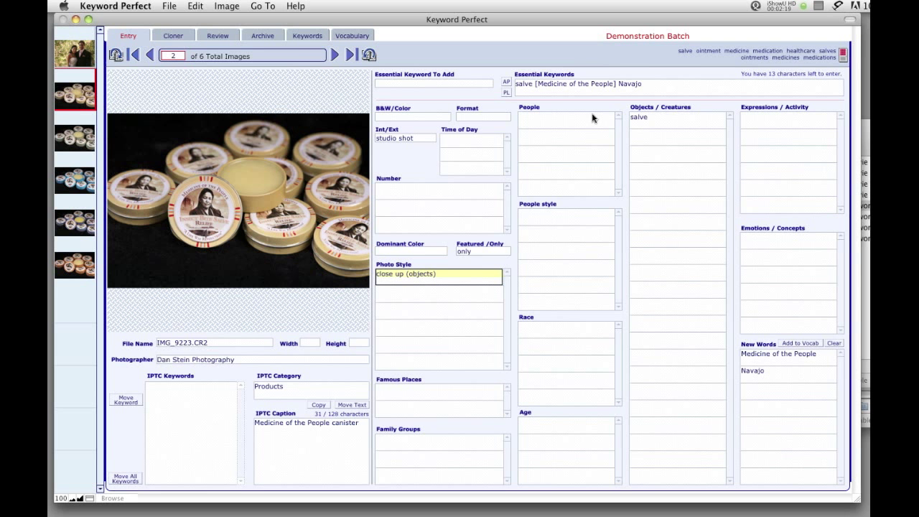
key("Return")
type("dropout")
key("Tab")
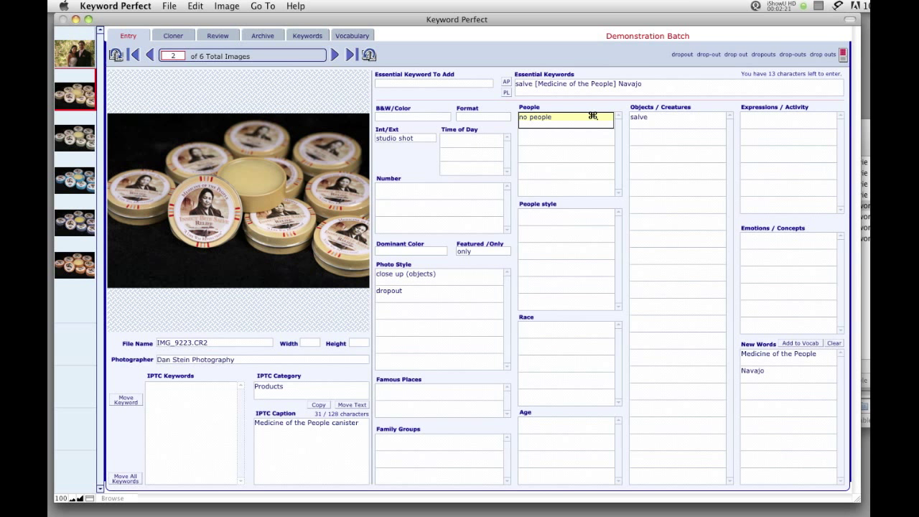
Step: Add "image, female adult" and "tin canister" to Objects / Creatures, and "alternative medicine" and "Native American culture" to Emotions / Concepts
key("Tab")
key("Tab")
key("Return")
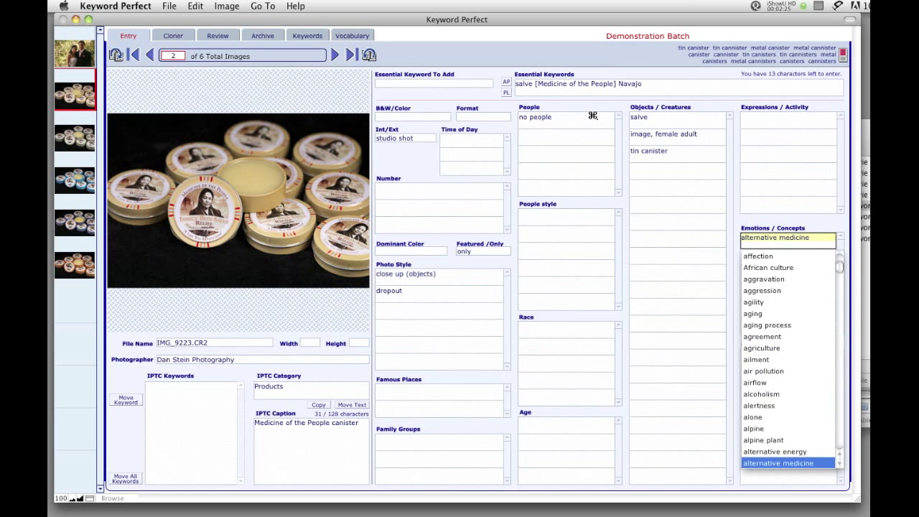
key("Return")
type("Native American culture")
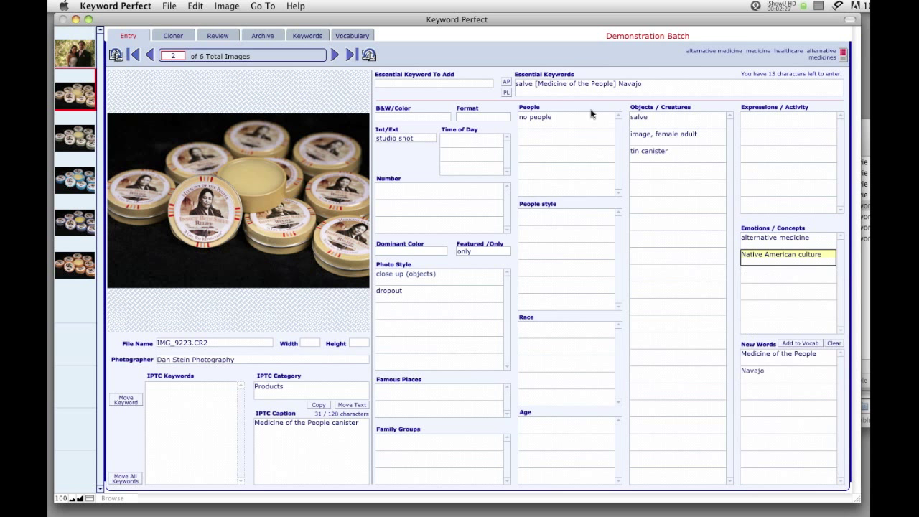
Step: Add "Navaho" and "Insect Bite Salve" to the canister image's New Words
key("Tab")
type("N")
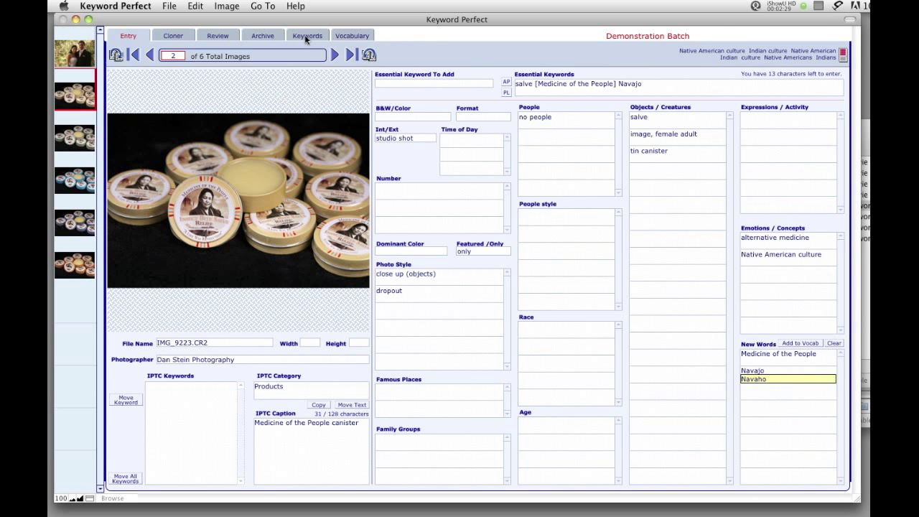
key("Return")
type("Insect Bite Salve")
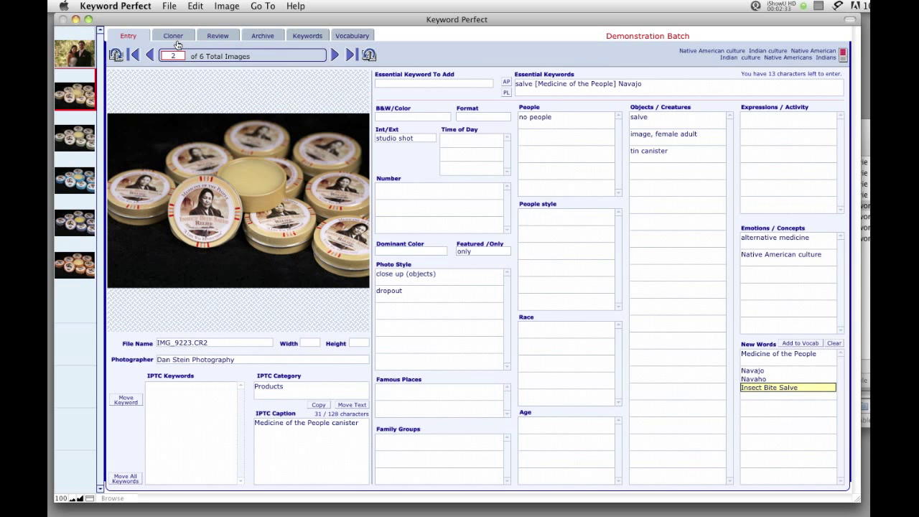
Step: Clone the canister image's generators to the four other canister images and finish the cloning without modifying them
left_click(176, 39)
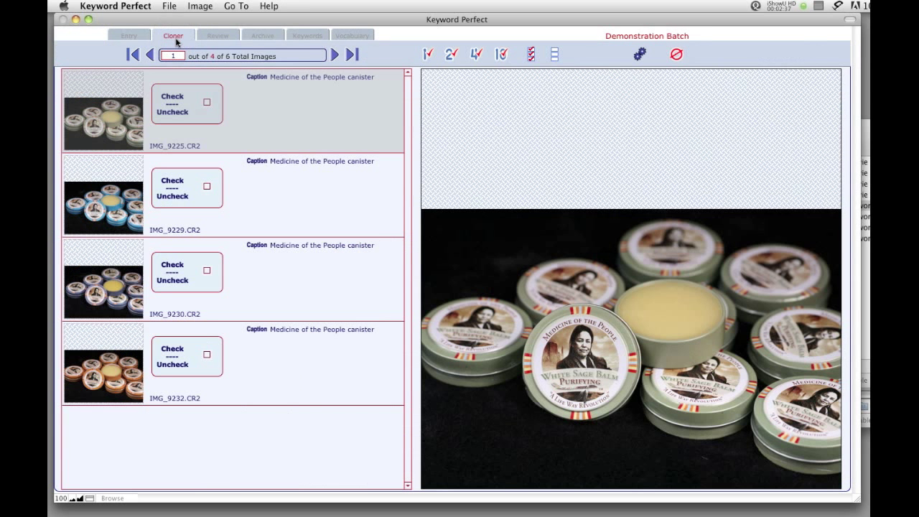
left_click(472, 57)
left_click(637, 55)
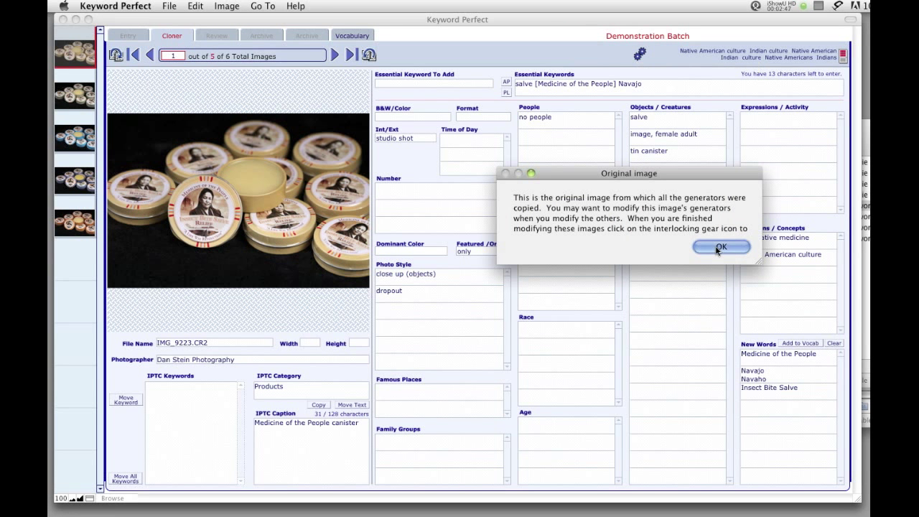
left_click(719, 246)
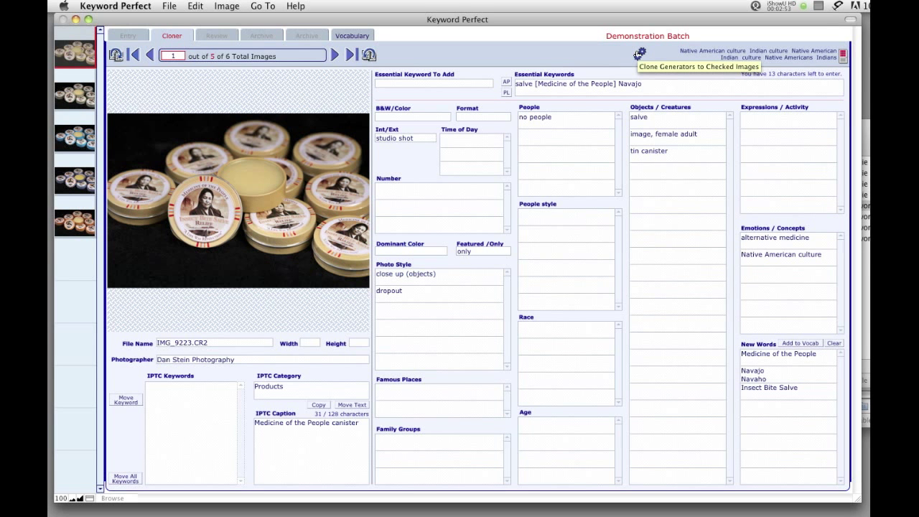
left_click(637, 55)
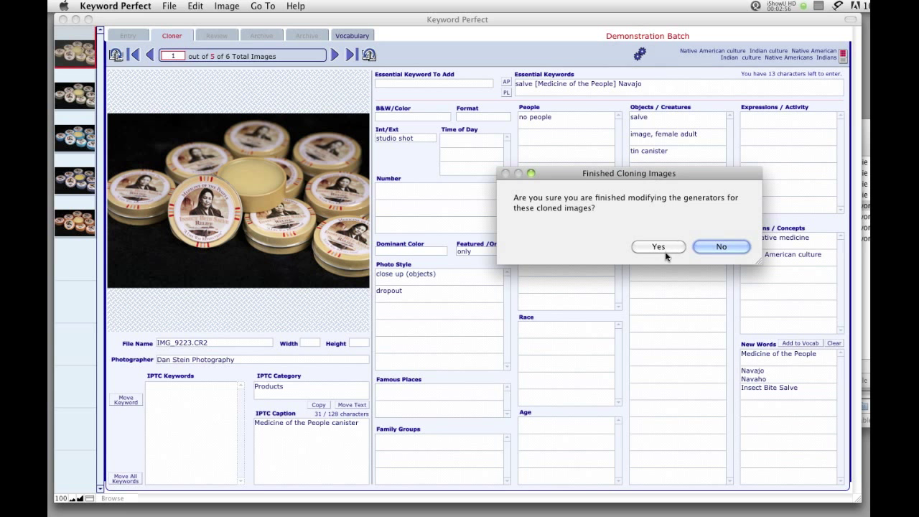
left_click(658, 248)
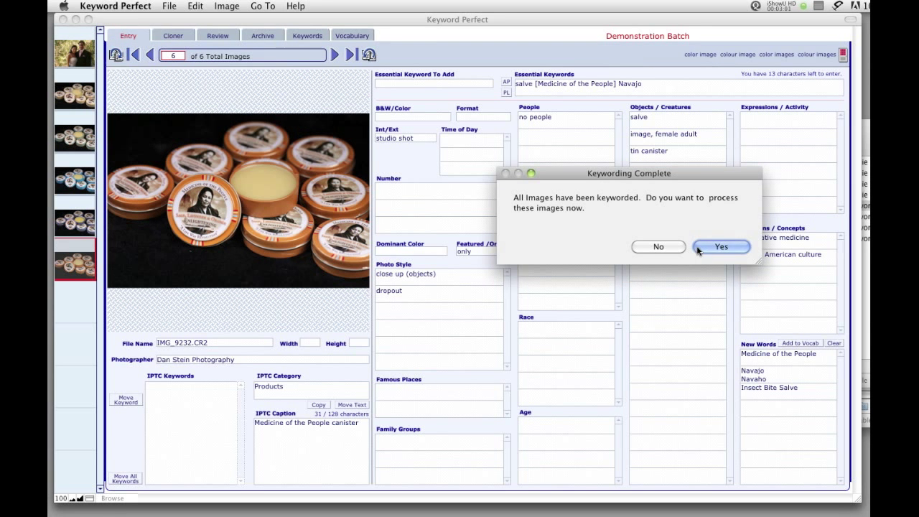
Step: Process all images of the batch, completing the spell check of the new words first
left_click(707, 247)
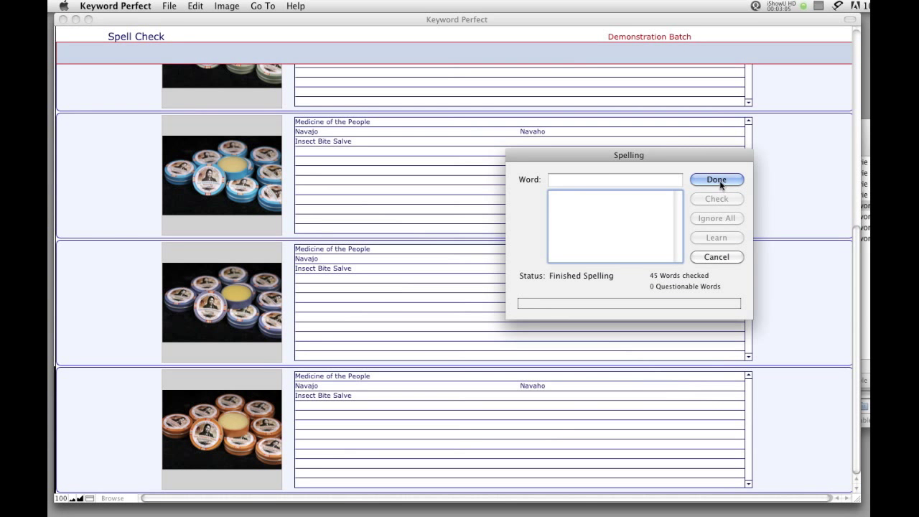
left_click(720, 181)
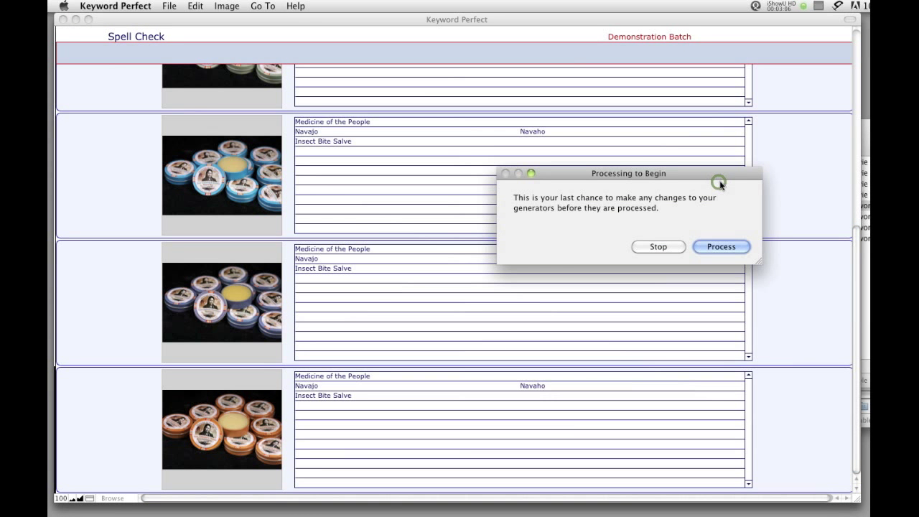
left_click(709, 248)
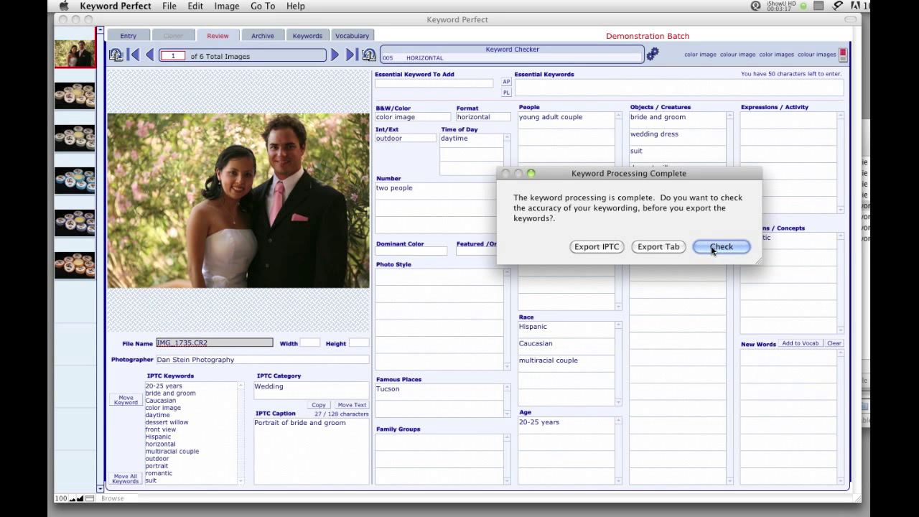
Step: Check the keywording accuracy by finding the images with the keyword HORIZONTAL in the Keyword Checker
left_click(721, 246)
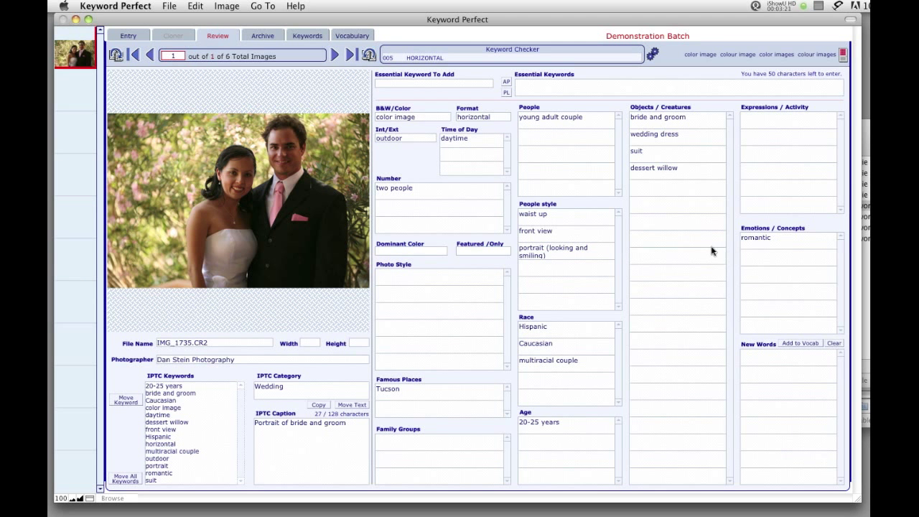
left_click(721, 246)
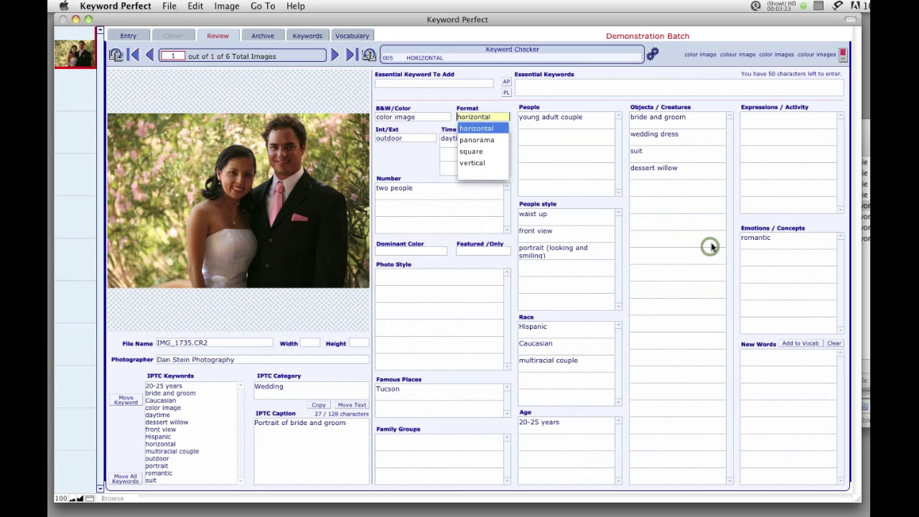
left_click(625, 57)
left_click_drag(641, 74, 645, 102)
left_click(561, 40)
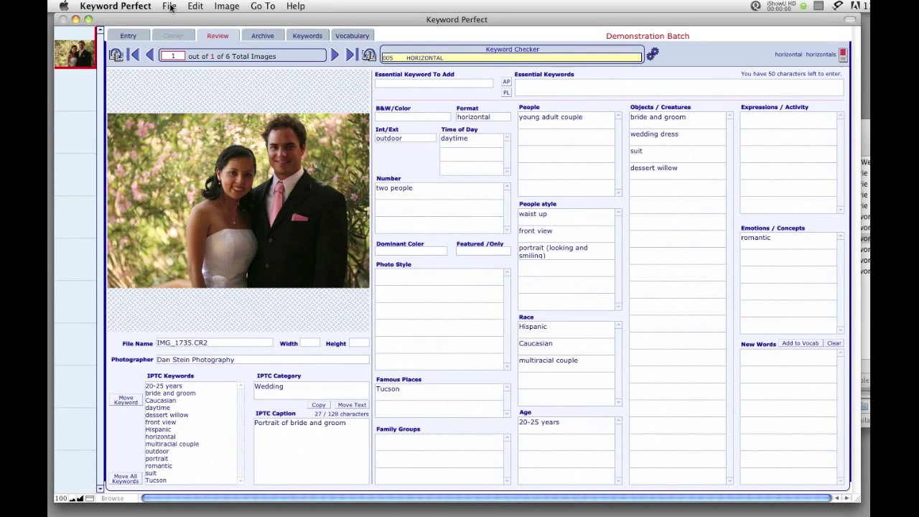
Step: Export the keywords to the IPTC data of the JPEG or RAW files
left_click(169, 6)
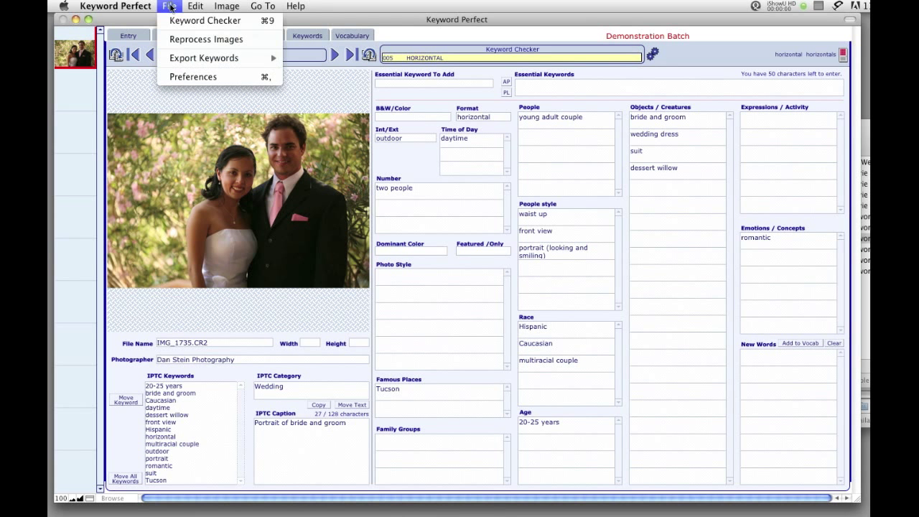
mouse_move(181, 62)
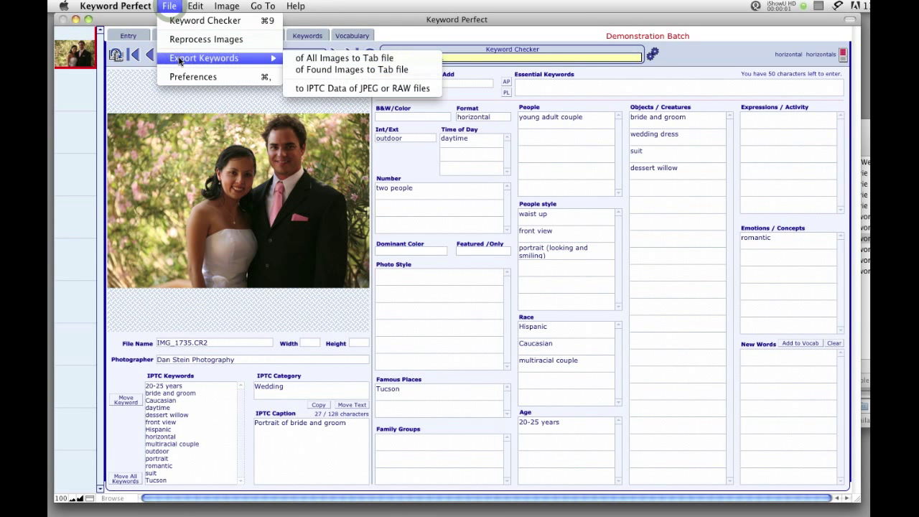
left_click(290, 88)
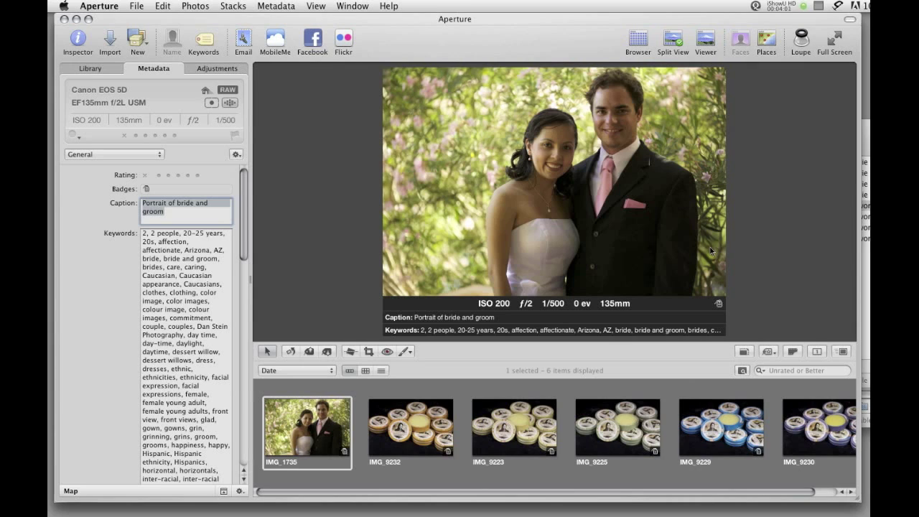
Step: Examine the wedding photo's exported keywords in Aperture, then switch back to Keyword Perfect and examine the generated keywords of IMG_9232.CR2
mouse_move(243, 223)
left_mouse_down()
mouse_move(242, 427)
mouse_move(232, 211)
left_mouse_up()
key("super+Tab")
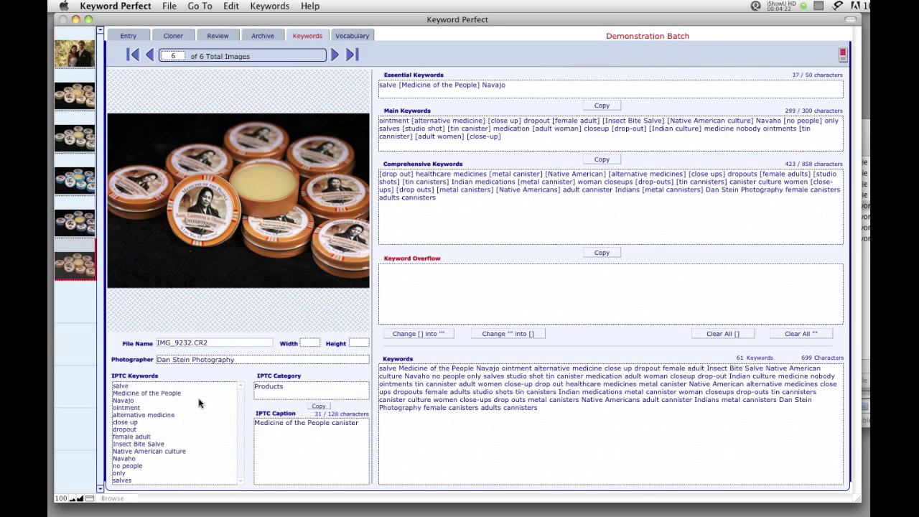
mouse_move(206, 399)
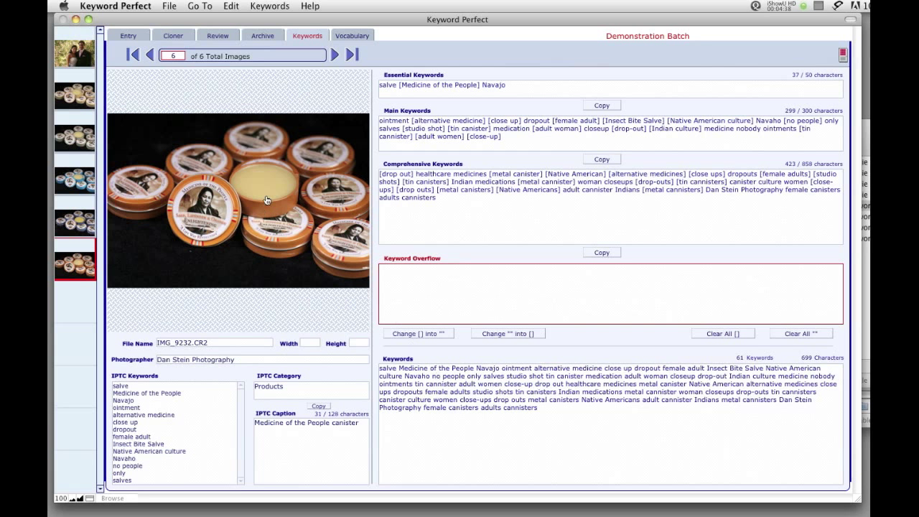
Step: Archive the batch's six keyworded images together with their generators
left_click(127, 36)
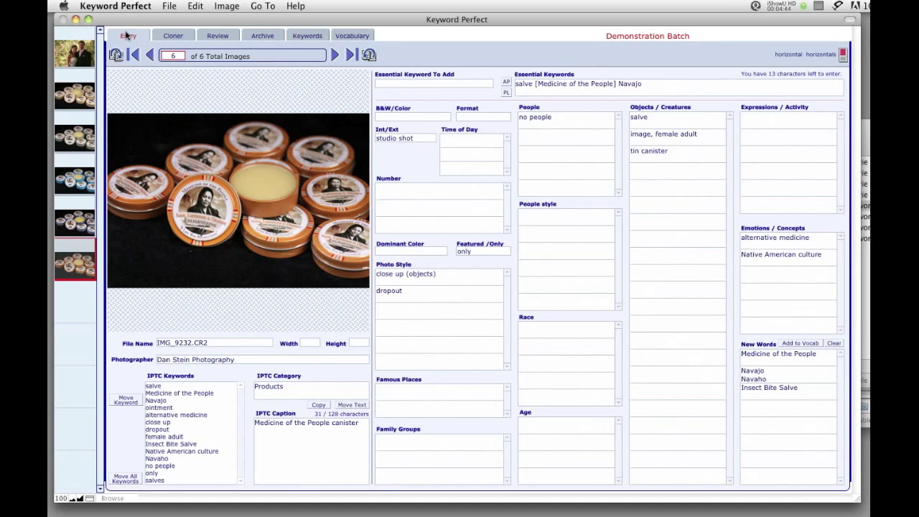
left_click(169, 5)
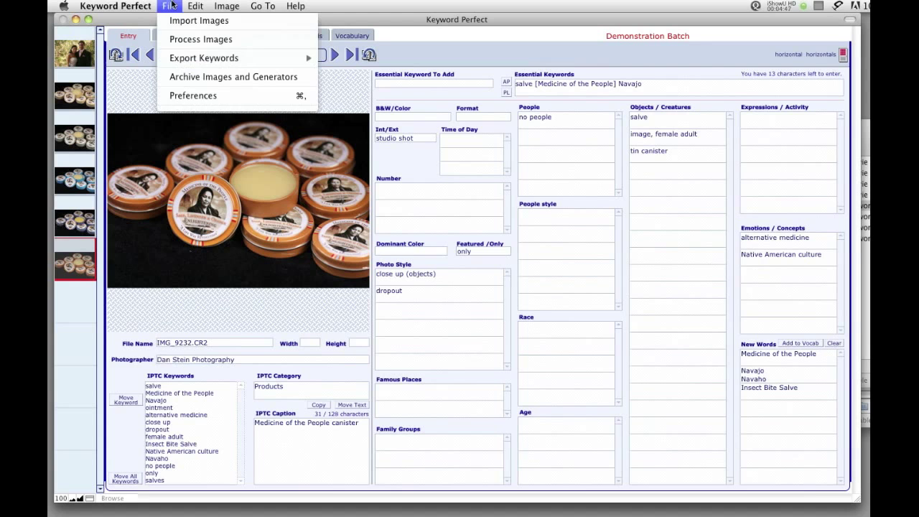
left_click(182, 77)
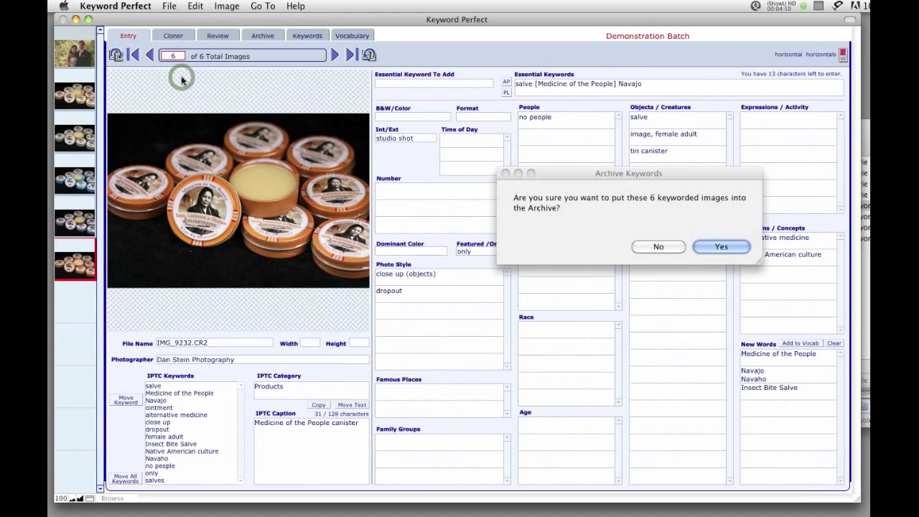
left_click(721, 247)
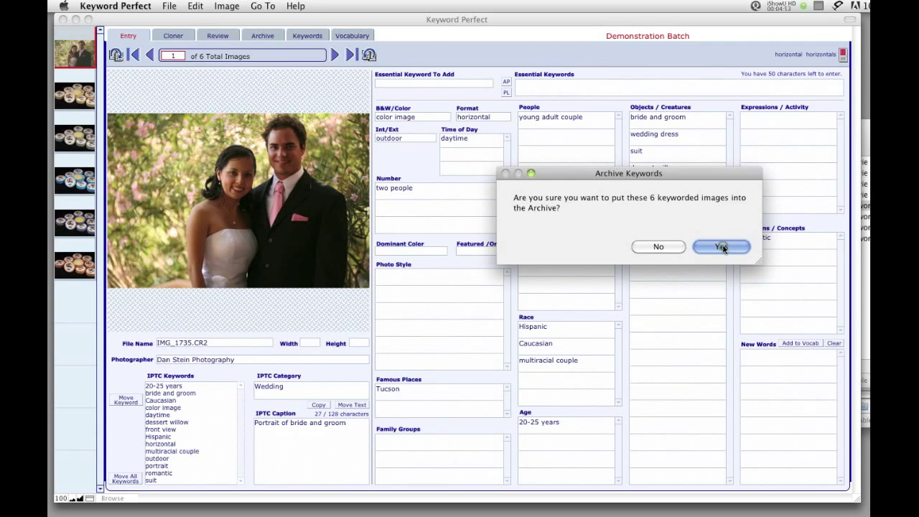
left_click(721, 247)
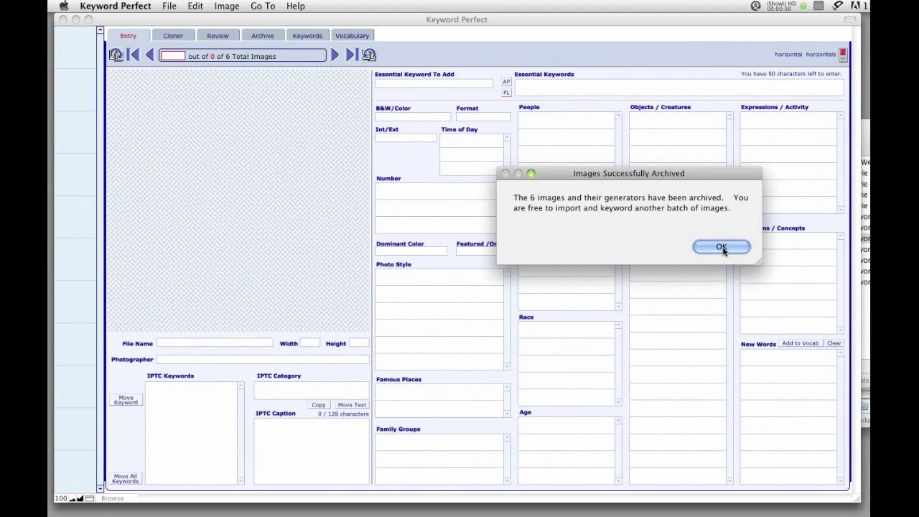
left_click(722, 247)
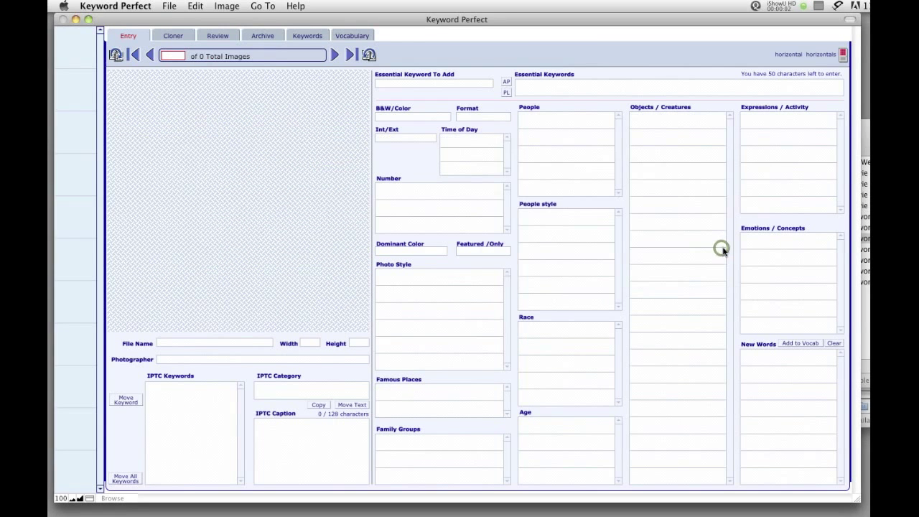
Step: Examine the archived generators of the bride and groom photo IMG_1735.CR2 in the Archive
left_click(259, 39)
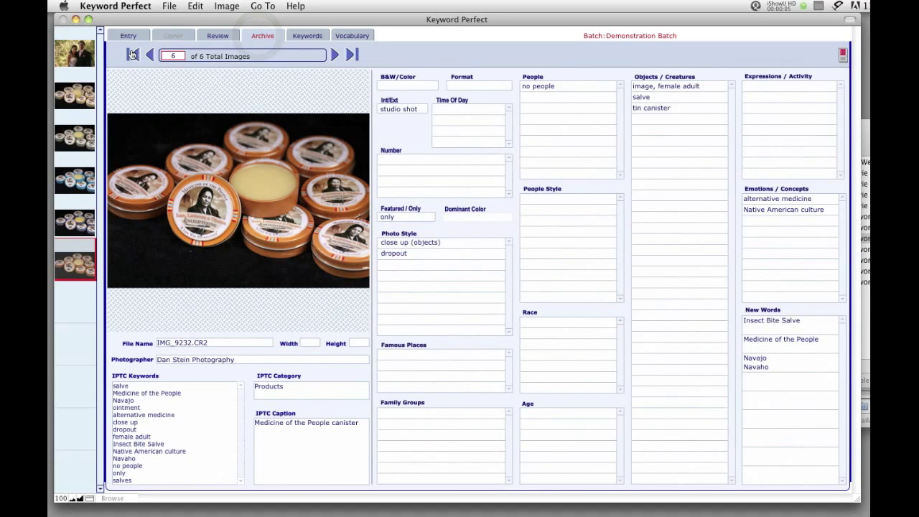
left_click(67, 57)
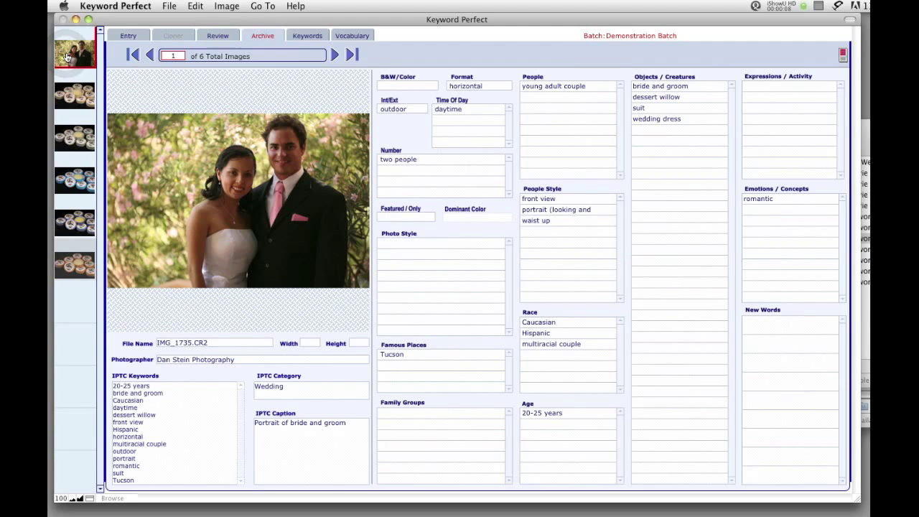